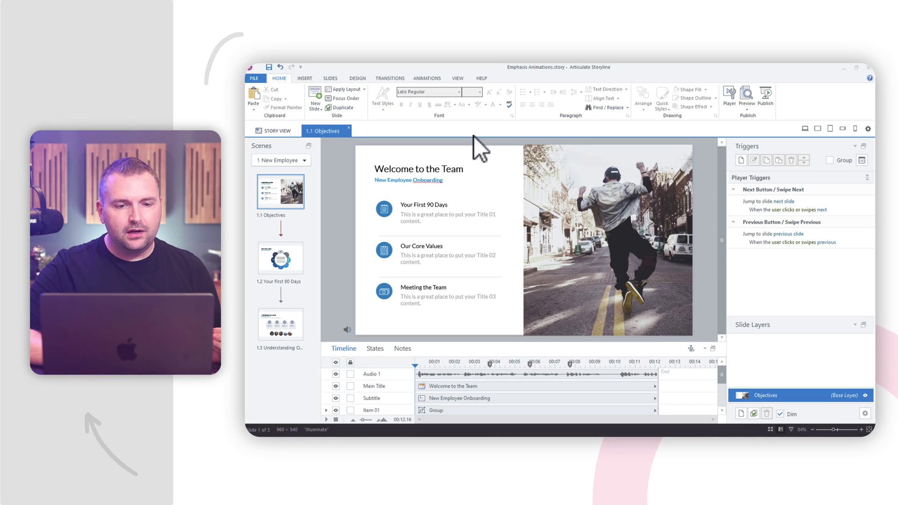
Switch to the Animations ribbon and select the Your First 90 Days group
left_click(427, 80)
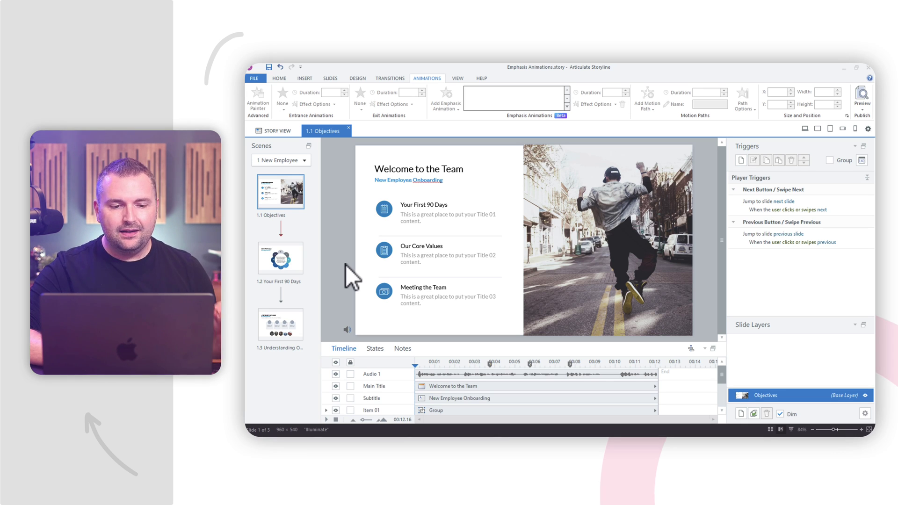
left_click(436, 209)
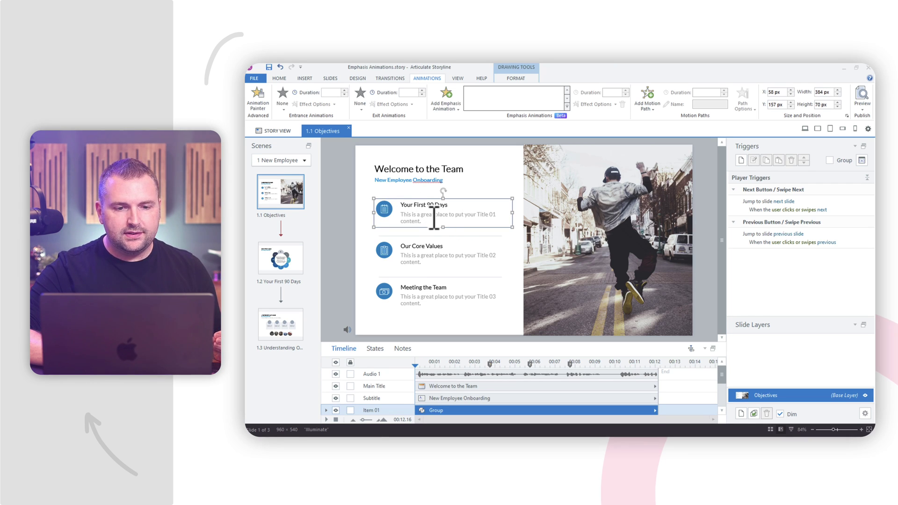
Give the Your First 90 Days group a 0.75 s Pulse emphasis that plays on click
left_click(451, 109)
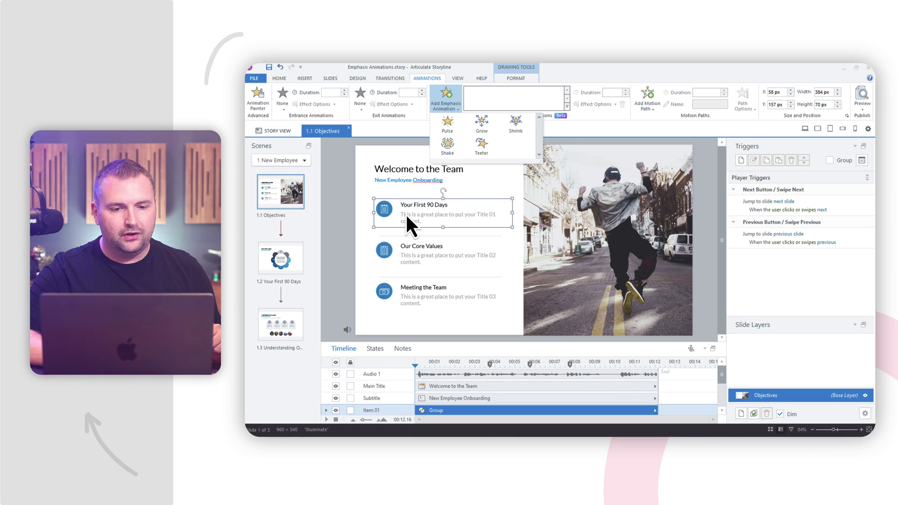
left_click(449, 125)
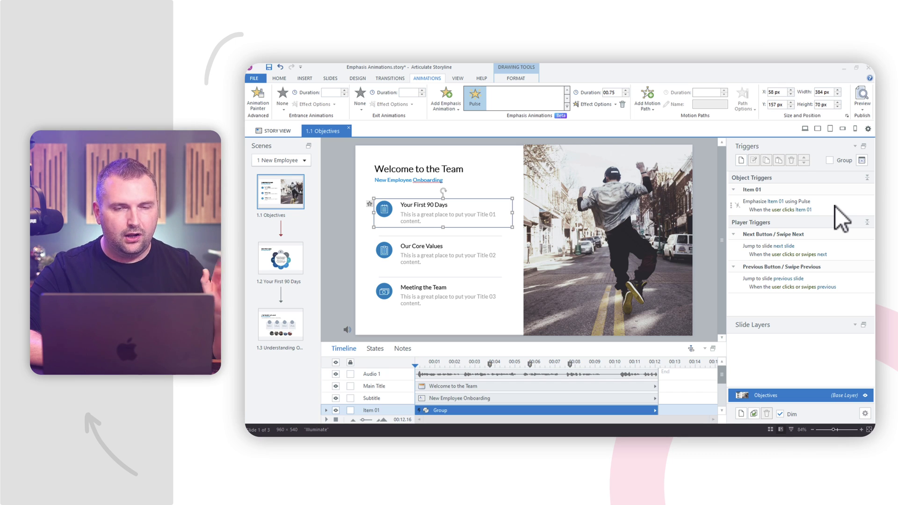
left_click(391, 250)
Apply the Pulse emphasis to the Our Core Values (Item 02) and Meeting the Team (Item 03) groups
left_click(442, 103)
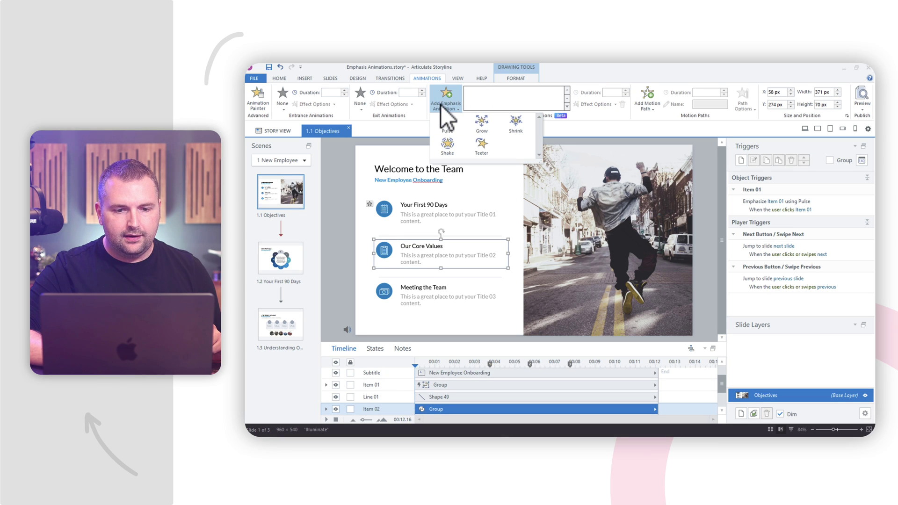
left_click(449, 125)
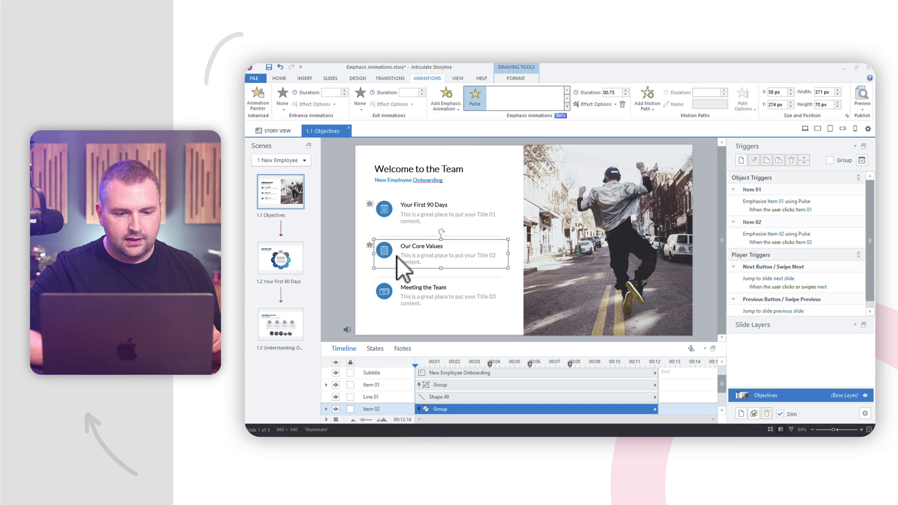
left_click(400, 293)
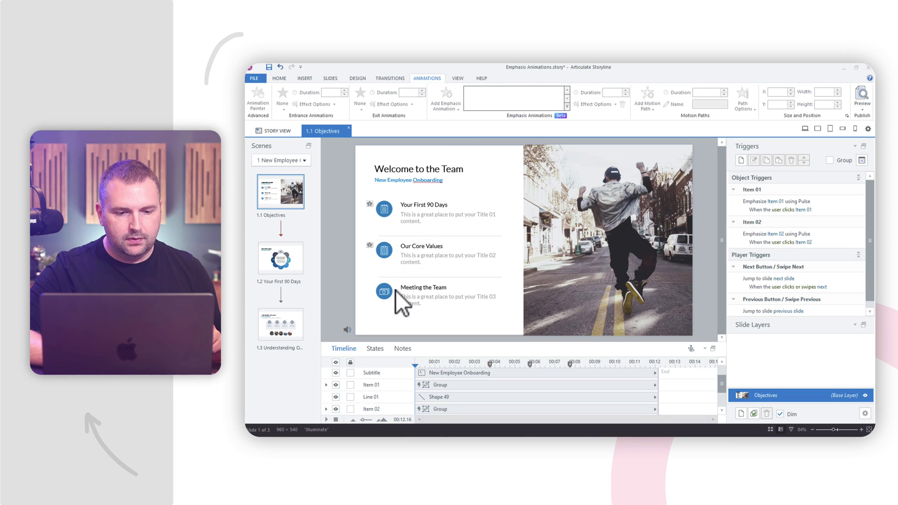
left_click(413, 291)
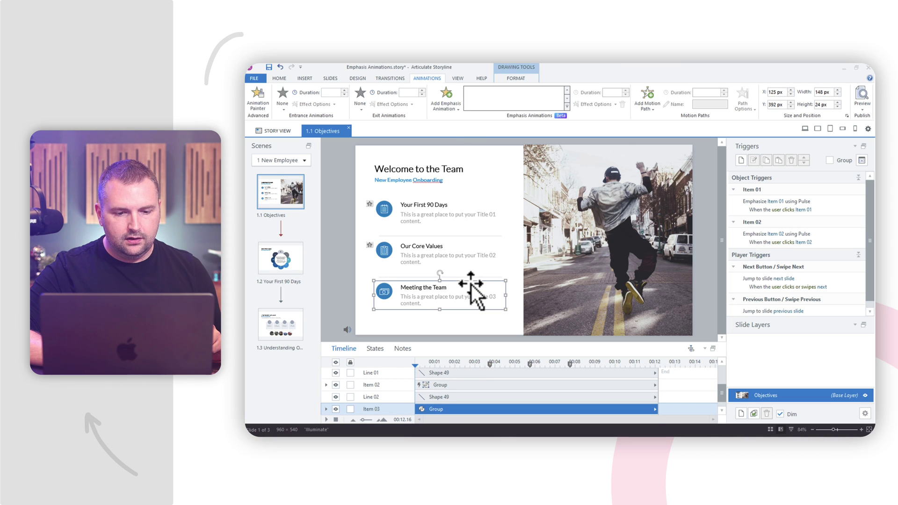
left_click(449, 112)
left_click(449, 126)
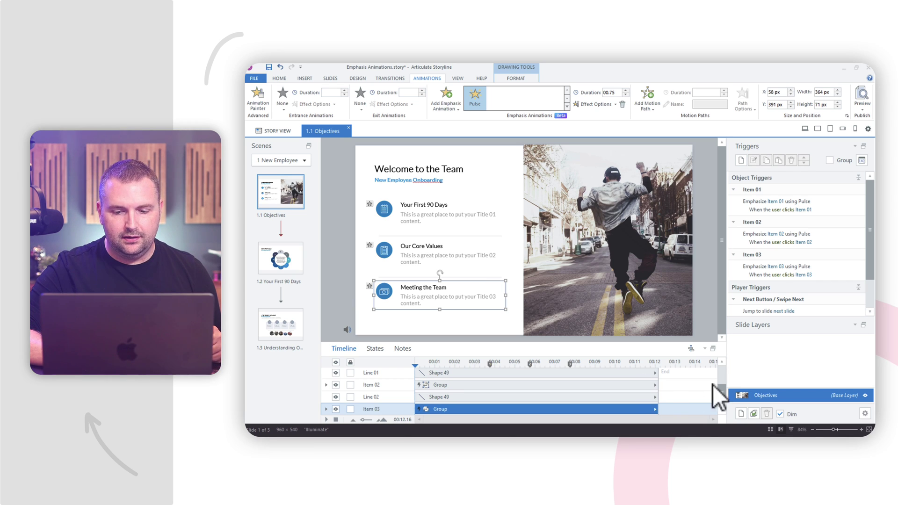
left_click_drag(725, 391, 725, 371)
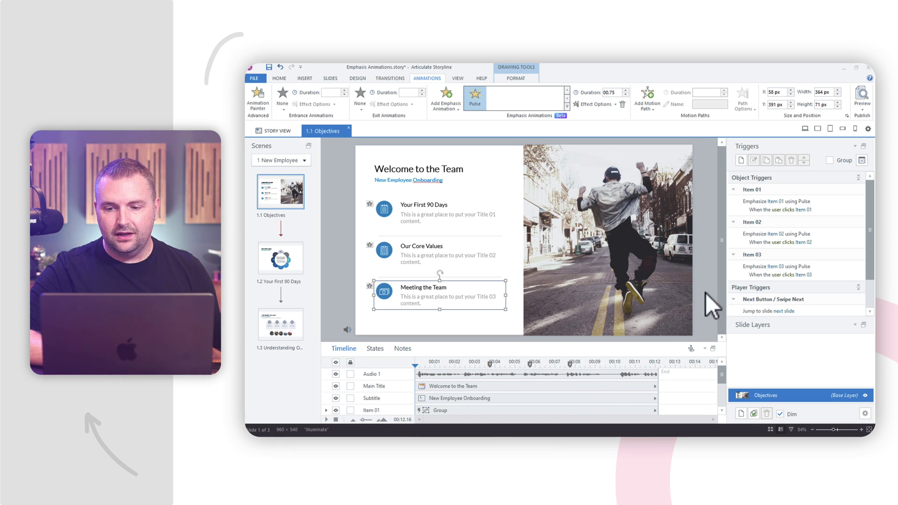
Make the Item 01 Pulse trigger fire when the timeline reaches cue point #1
left_click(779, 212)
left_click(779, 211)
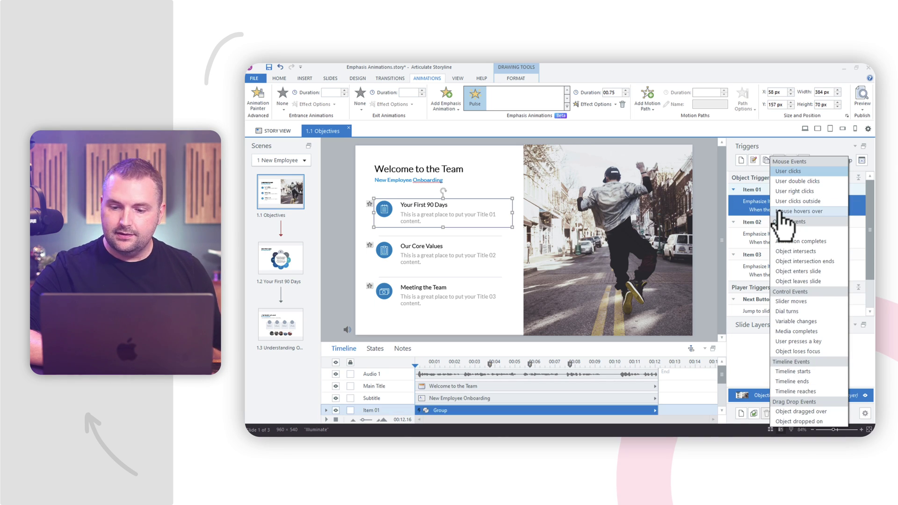
left_click(805, 392)
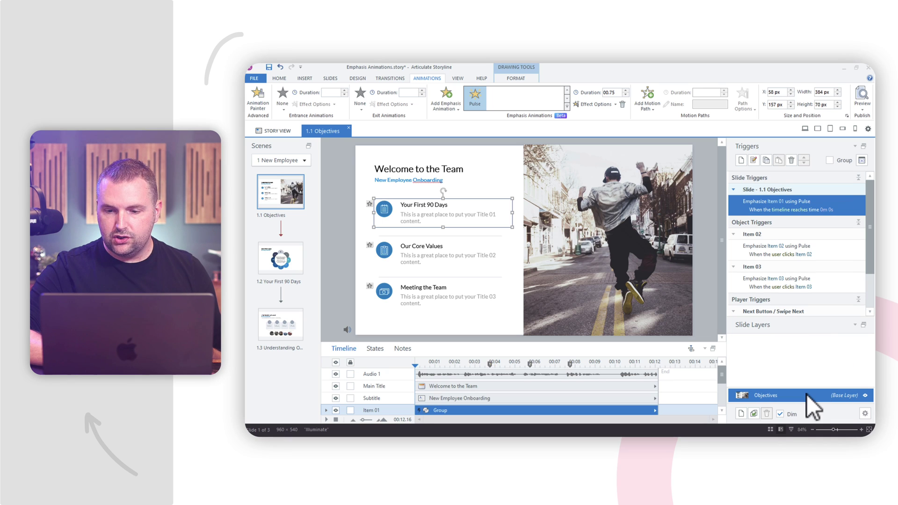
left_click(810, 209)
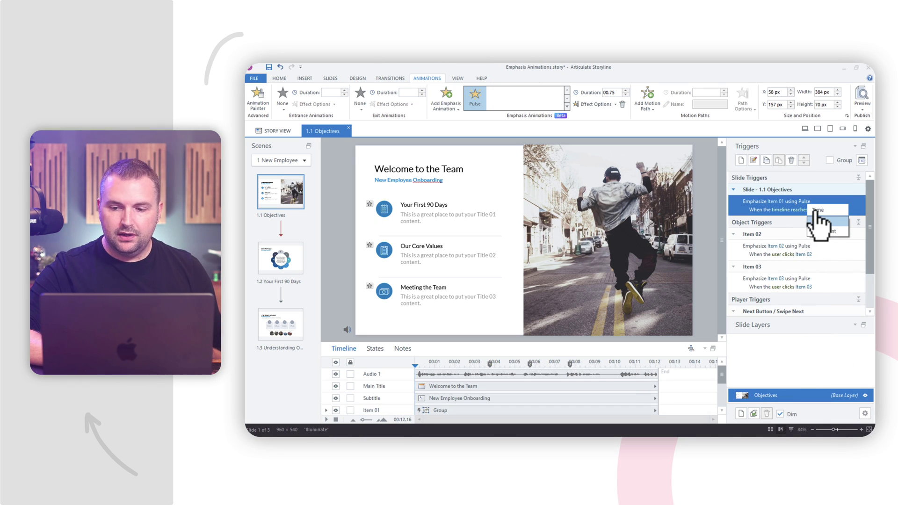
left_click(842, 210)
left_click(824, 231)
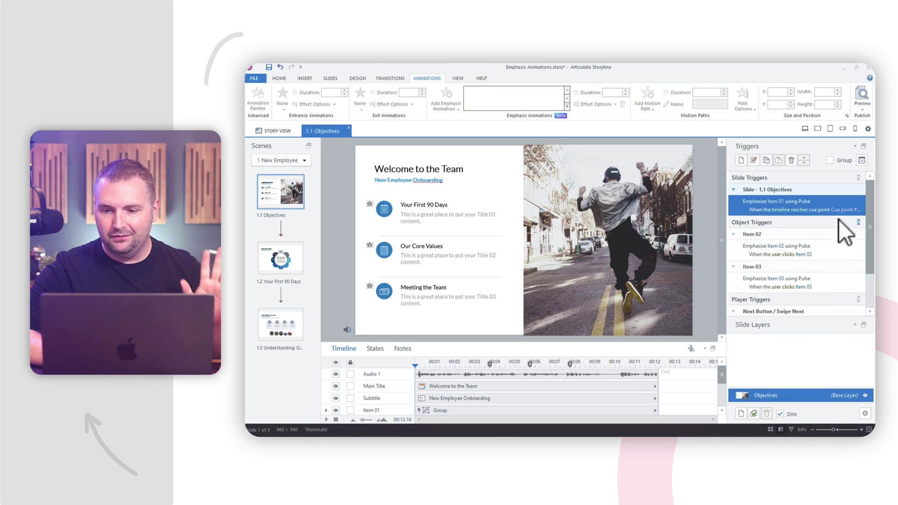
left_click(841, 210)
left_click(841, 231)
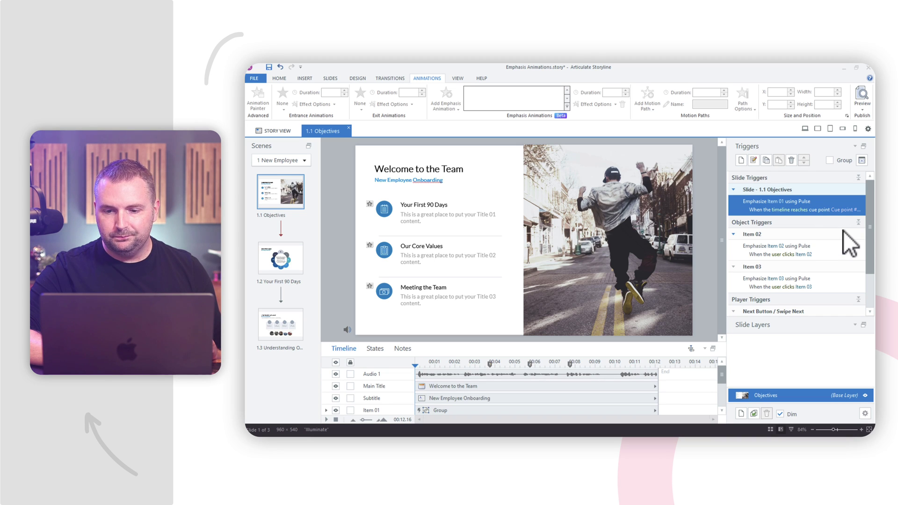
Make the Item 02 Pulse trigger fire when the timeline reaches cue point #2
left_click(831, 249)
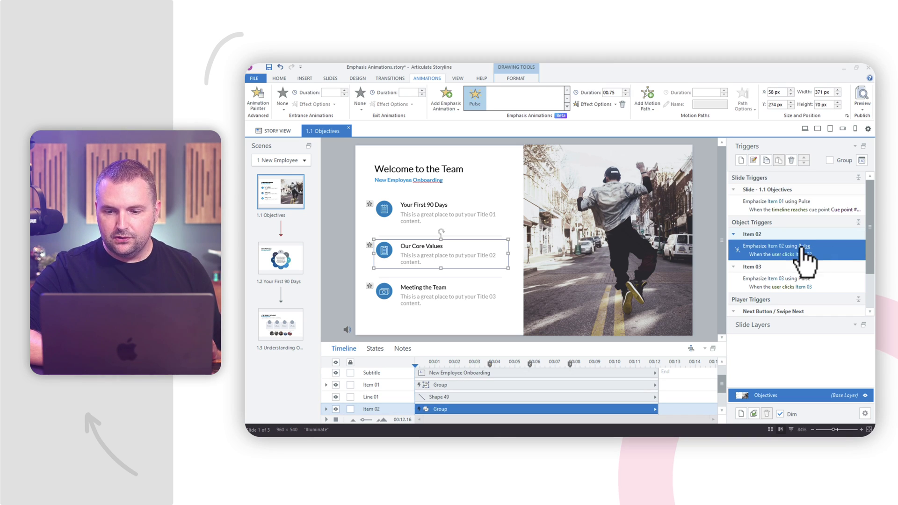
left_click(783, 256)
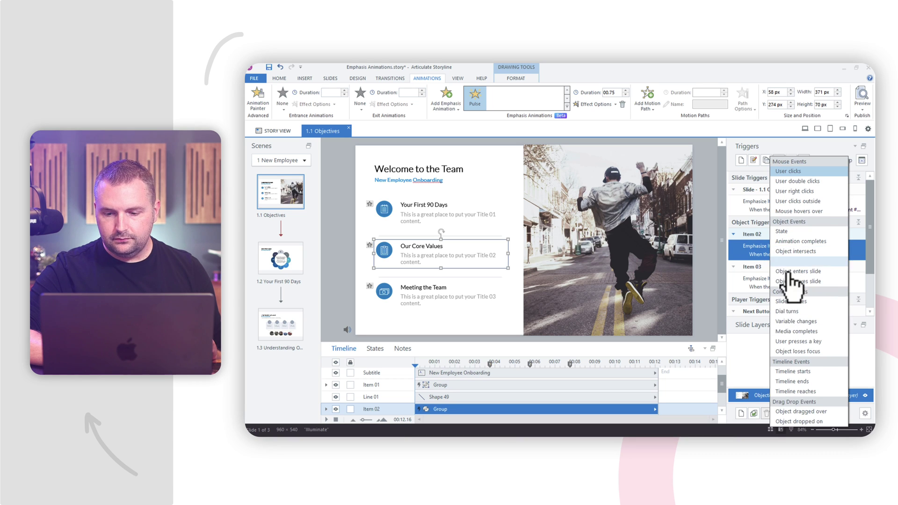
left_click(804, 392)
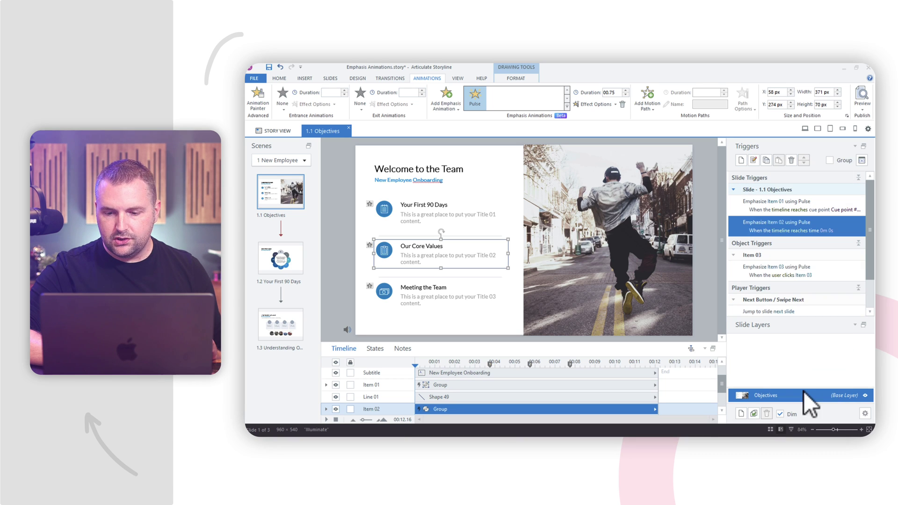
left_click(819, 231)
left_click(819, 242)
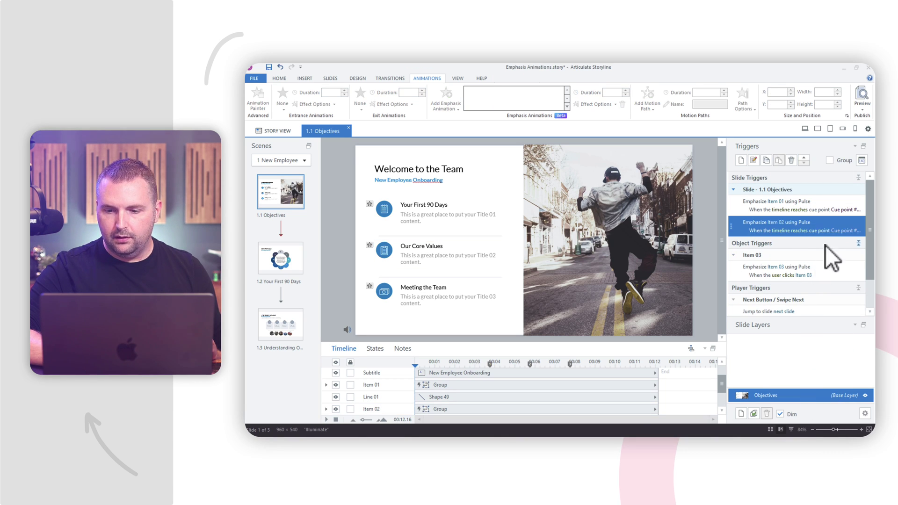
left_click(841, 231)
left_click(838, 262)
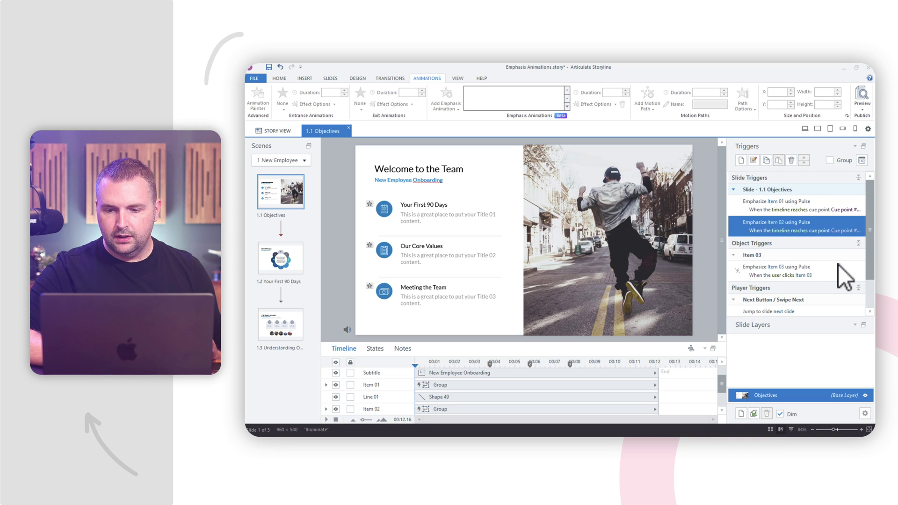
Make the Item 03 Pulse trigger fire when the timeline reaches cue point #3 (7.75 s)
left_click(835, 274)
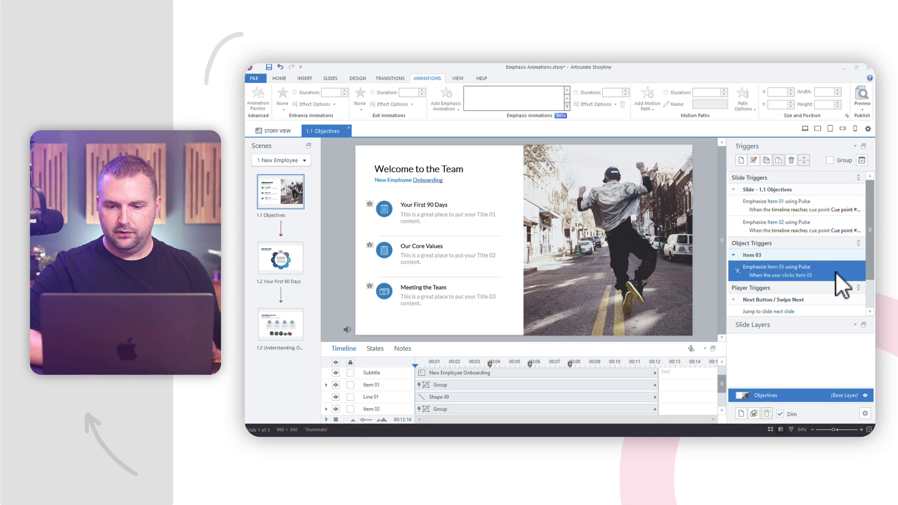
left_click(770, 275)
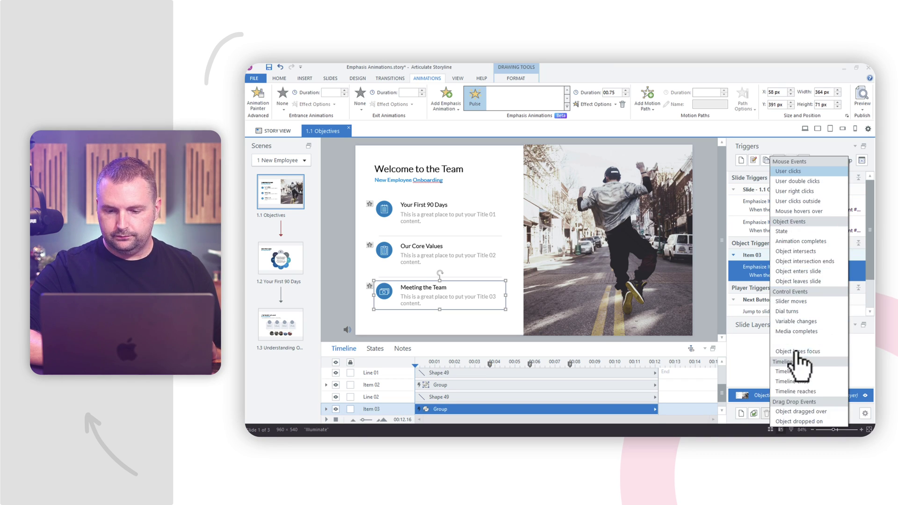
left_click(812, 392)
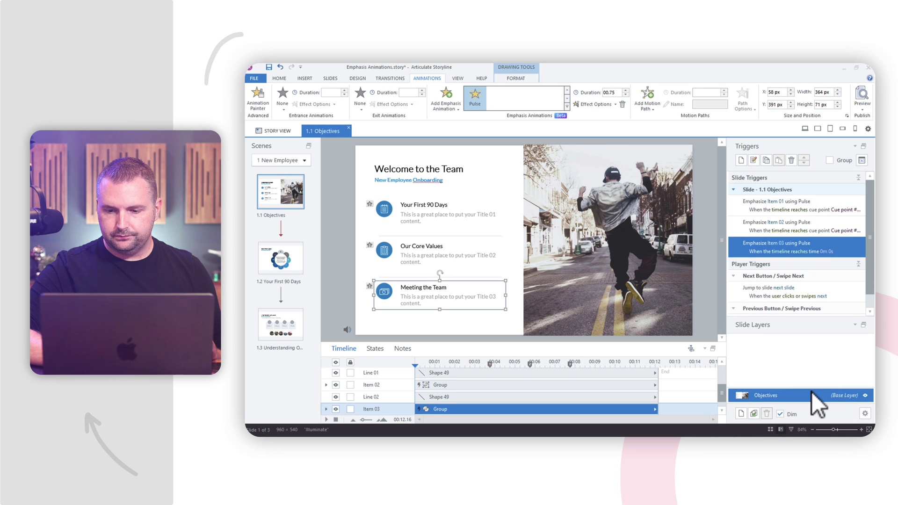
left_click(818, 253)
left_click(822, 273)
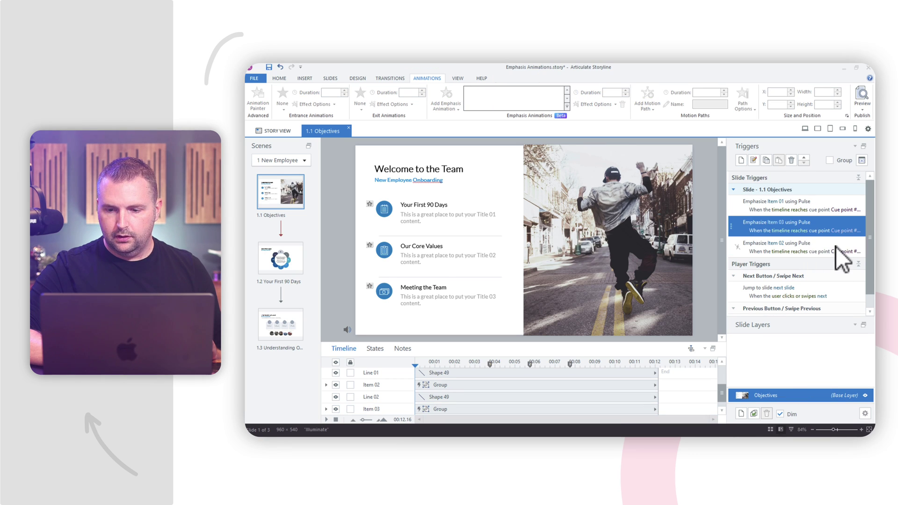
left_click(848, 231)
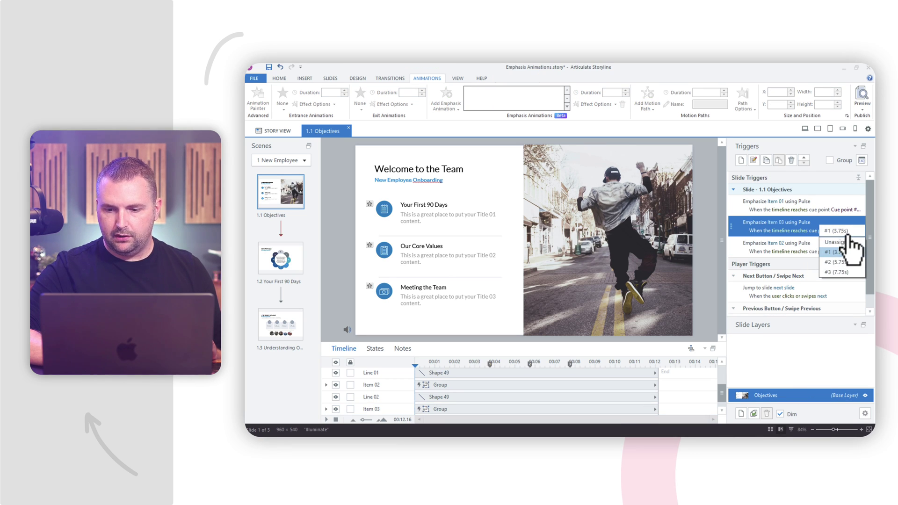
left_click(838, 272)
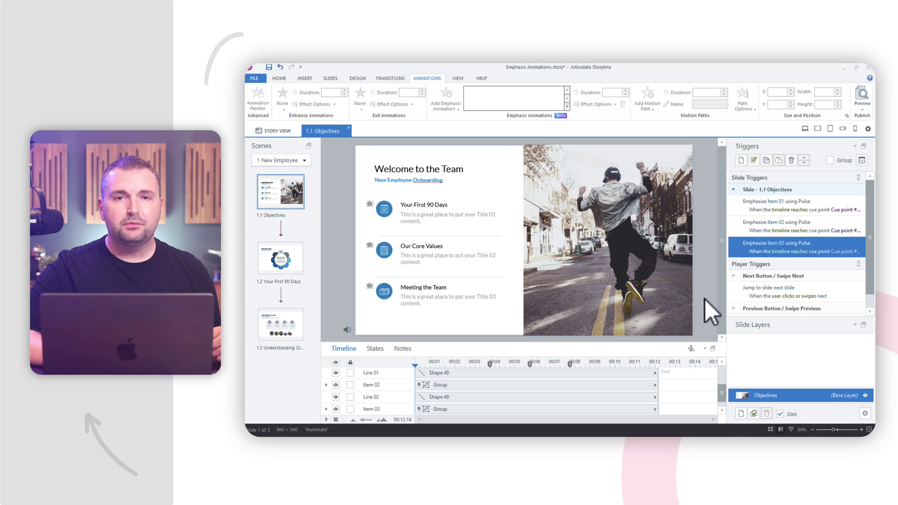
Preview only the Objectives slide, then close the preview
left_click(863, 111)
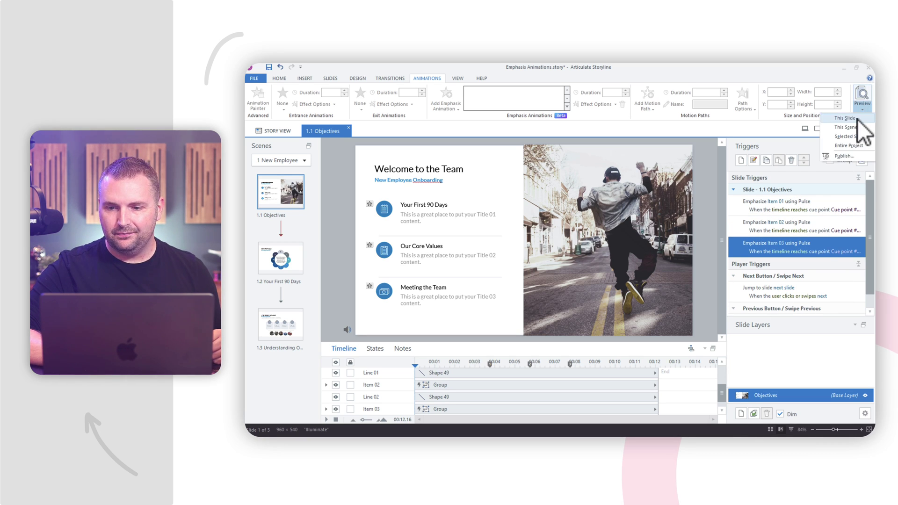
left_click(860, 124)
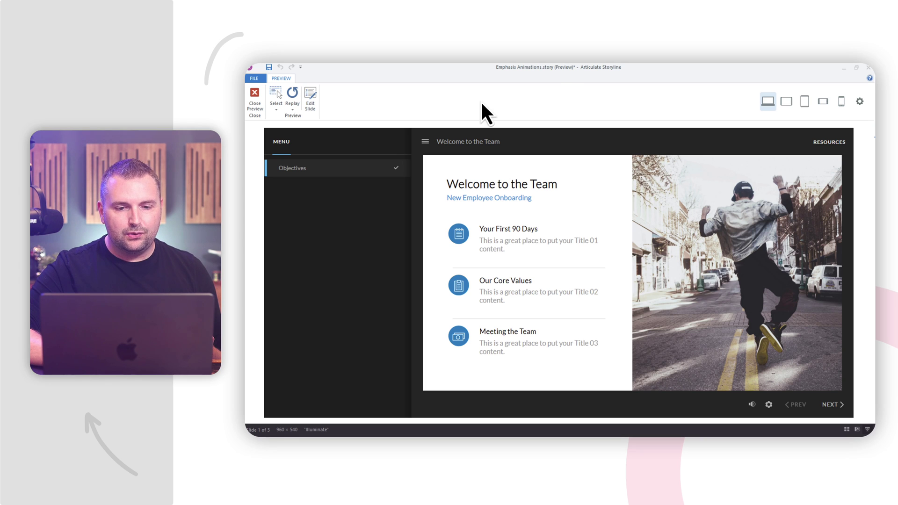
left_click(255, 95)
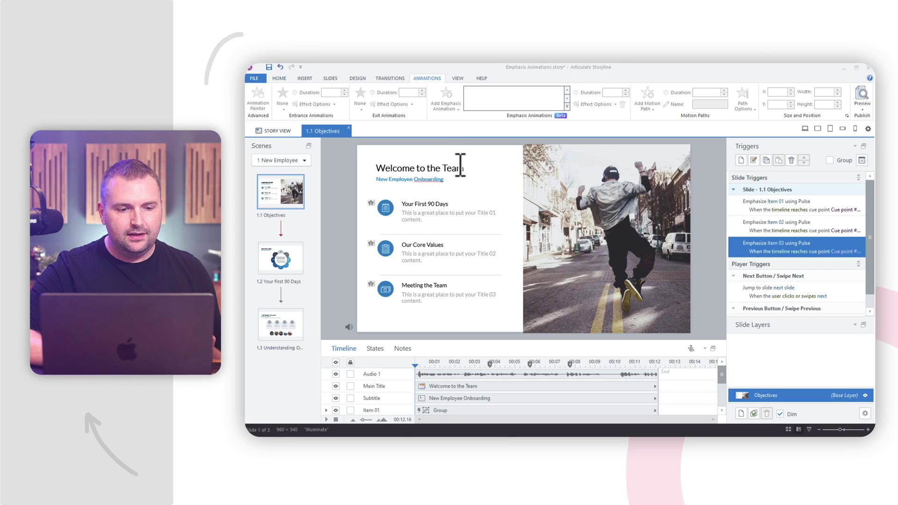
Open slide 1.2 Your First 90 Days, review the Item 01 and Item 02 layers, then return to the base layer
left_click(298, 264)
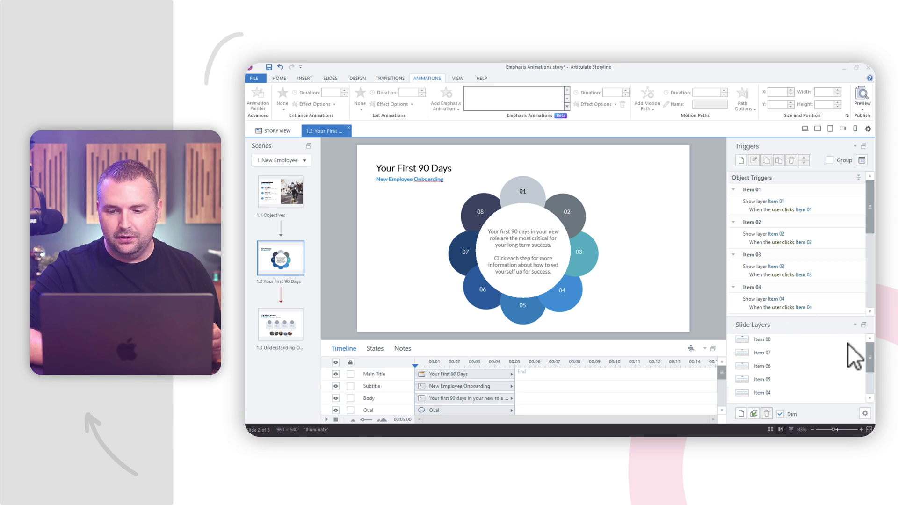
left_click_drag(870, 369, 871, 391)
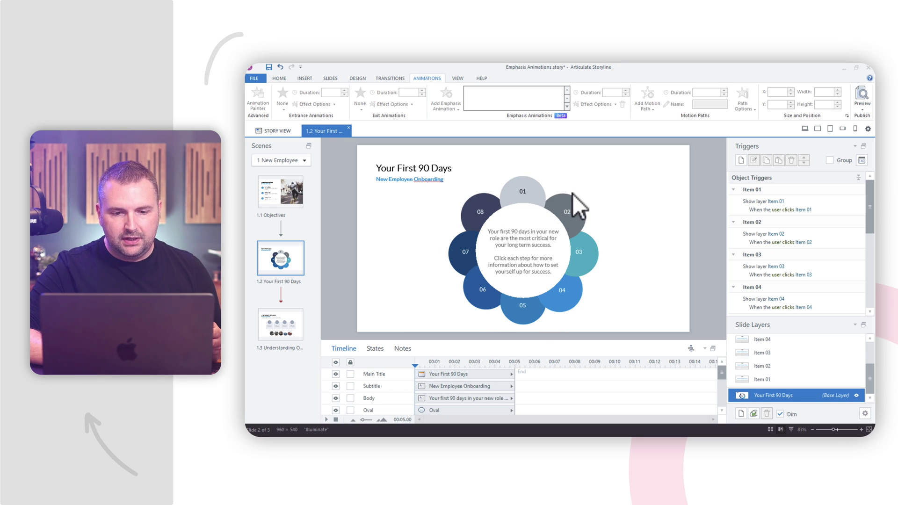
left_click(778, 380)
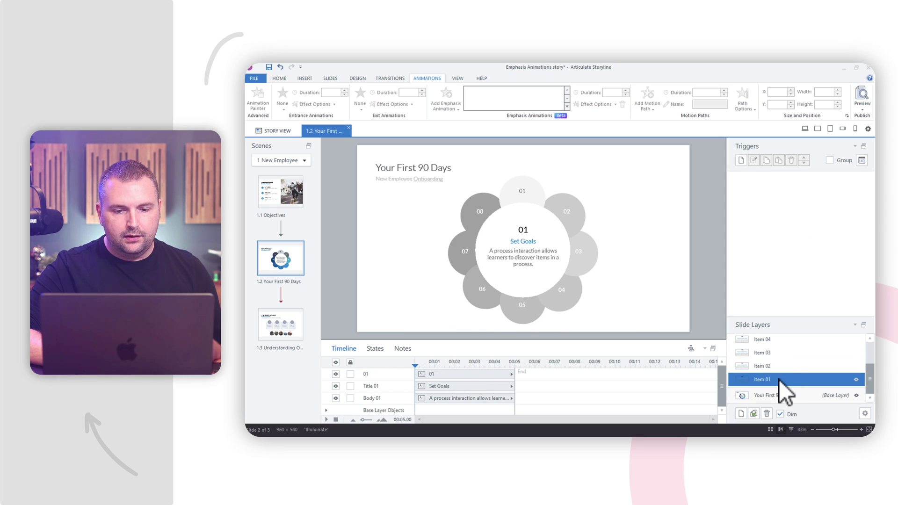
left_click(776, 367)
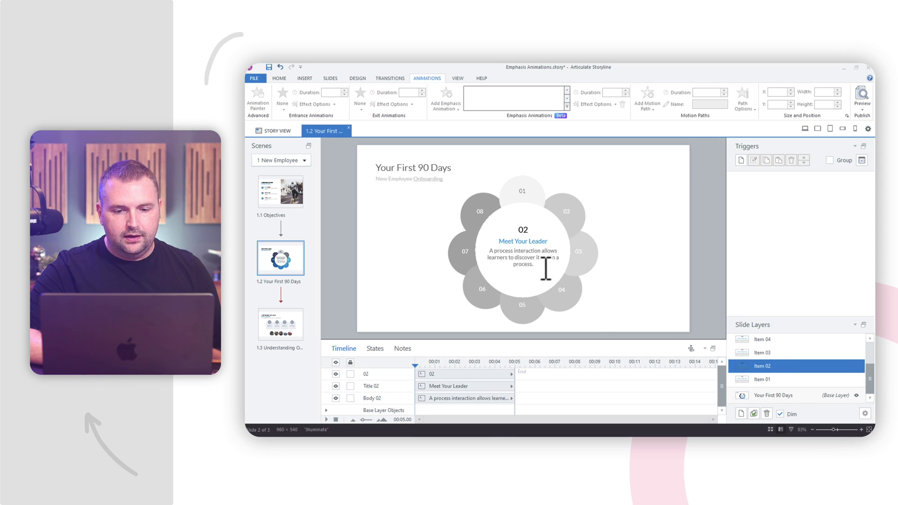
left_click(778, 396)
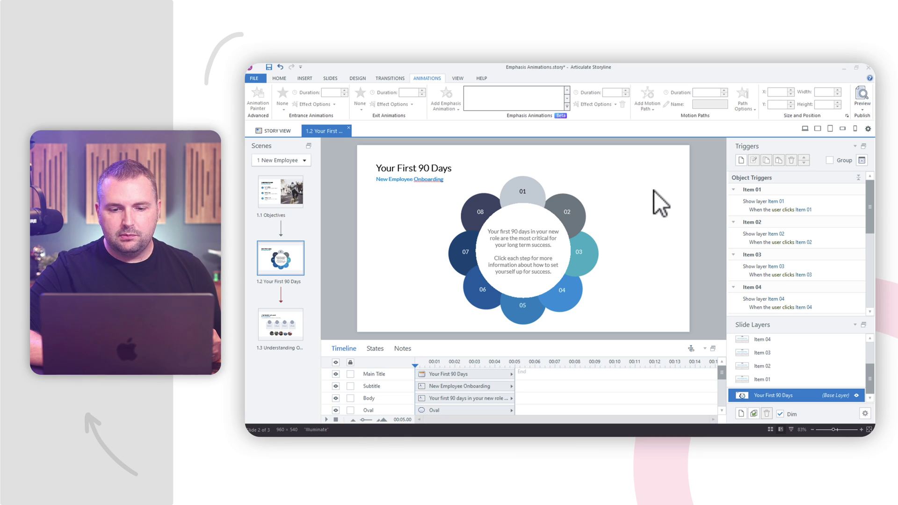
Add a 0.75 s Grow emphasis to the 01 circle and check its states
left_click(528, 181)
left_click(537, 189)
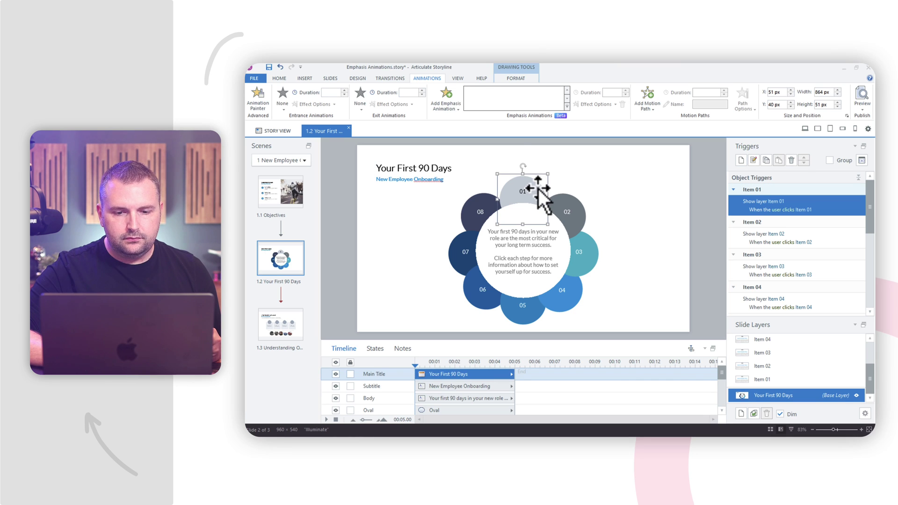
left_click(444, 111)
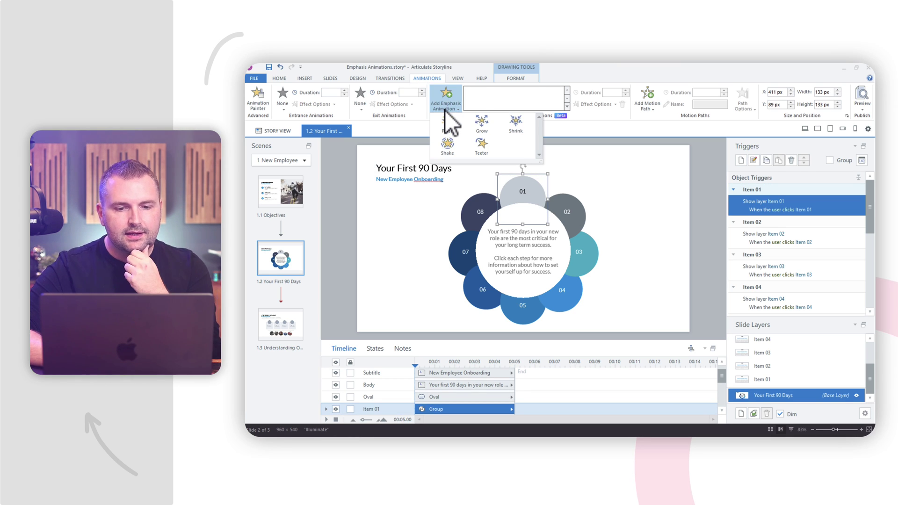
left_click(482, 127)
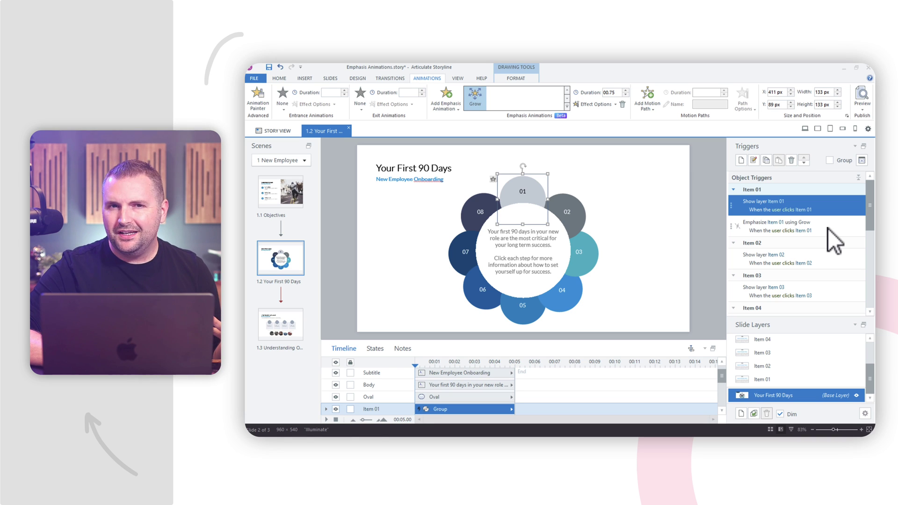
left_click(372, 349)
left_click(539, 194)
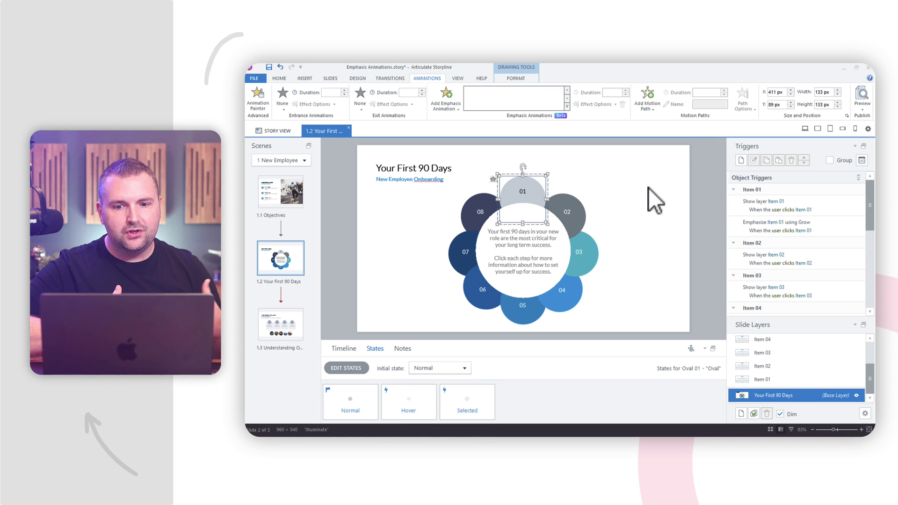
Change Item 01's Grow trigger to Mouse hovers over, restoring original size on hover out
left_click(535, 187)
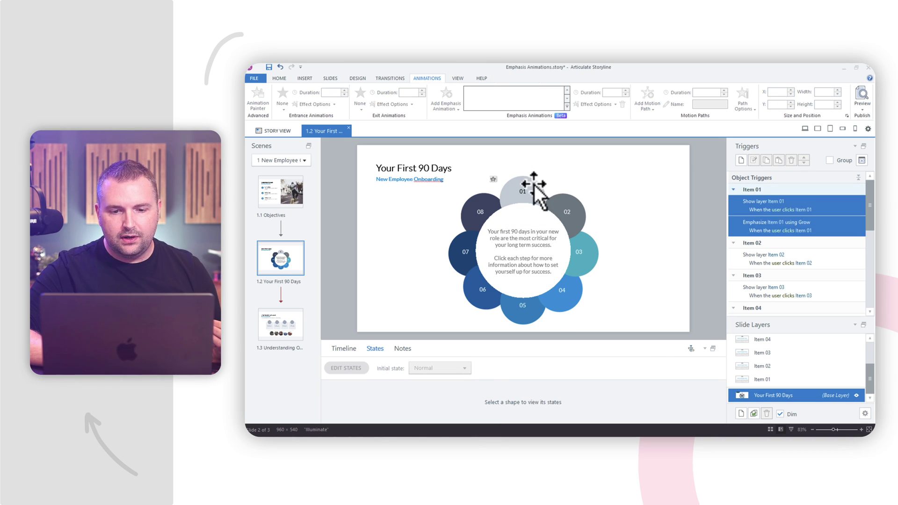
left_click(780, 231)
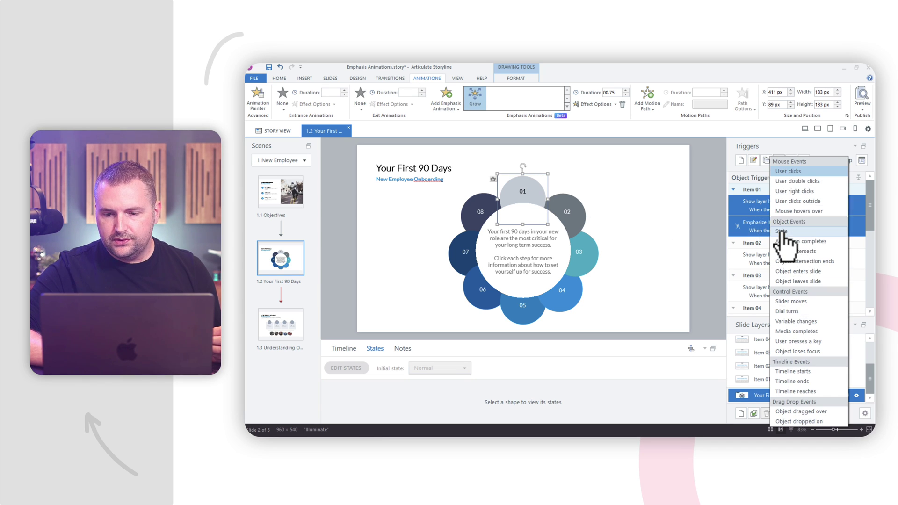
left_click(815, 211)
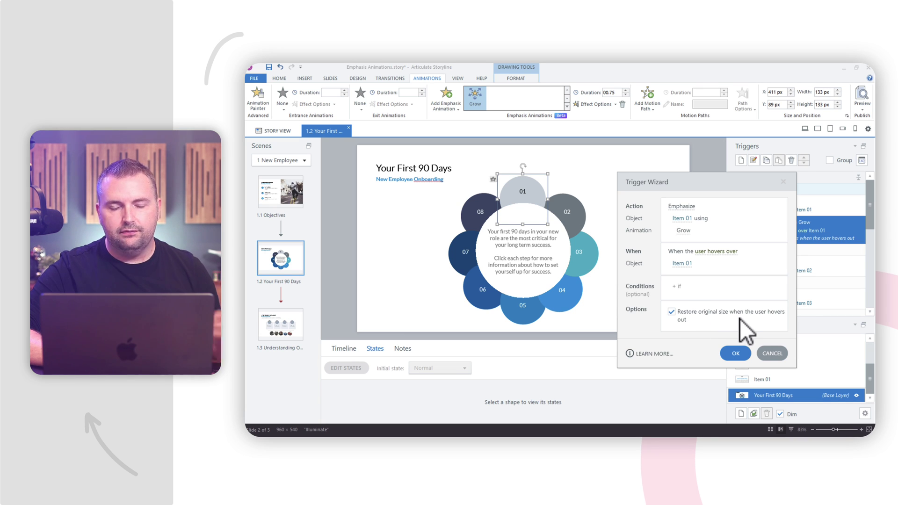
left_click(738, 353)
Give circle 02 a Grow emphasis that plays when the mouse hovers over it
left_click(583, 213)
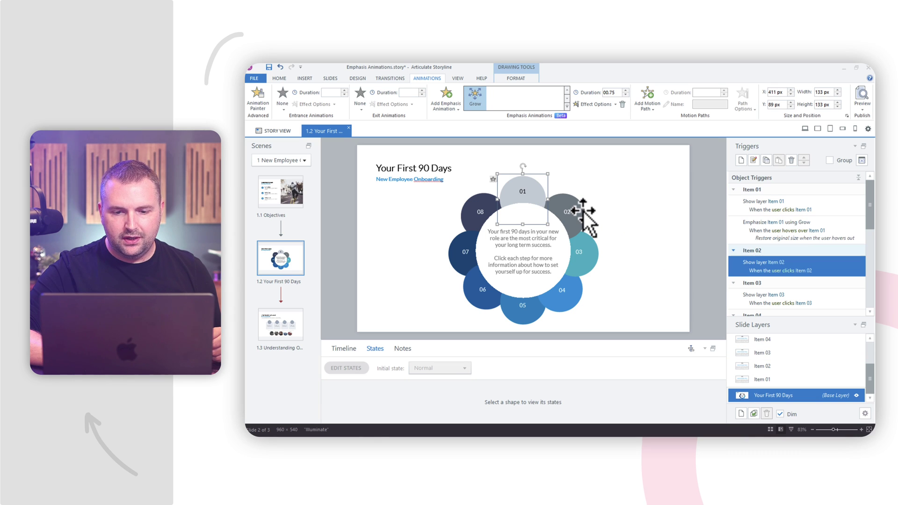
left_click(451, 107)
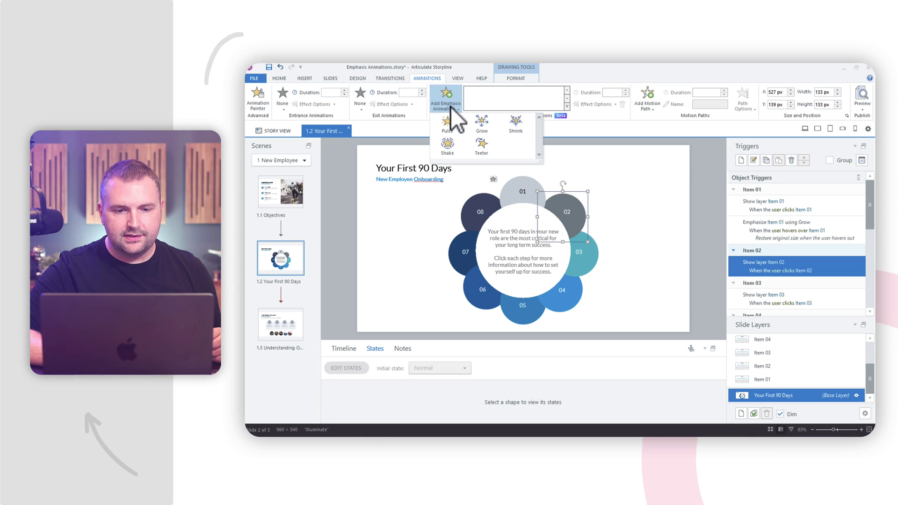
left_click(484, 130)
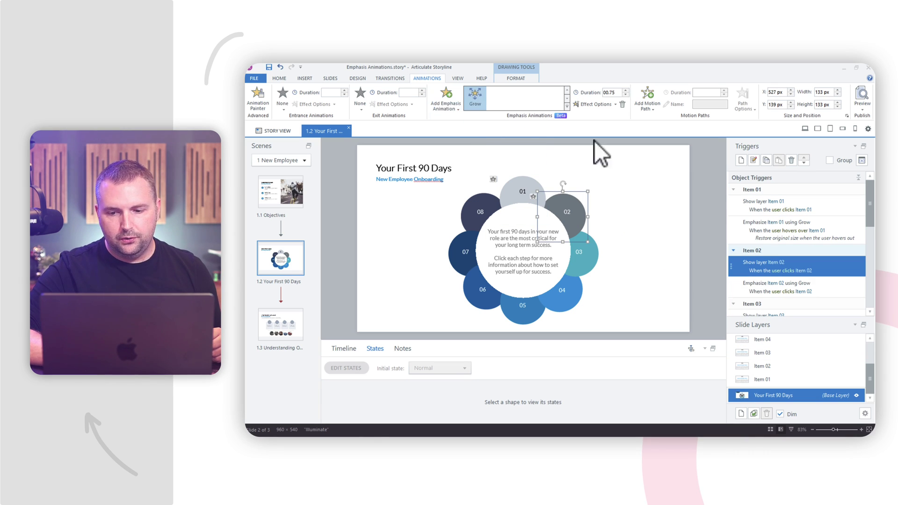
left_click(787, 292)
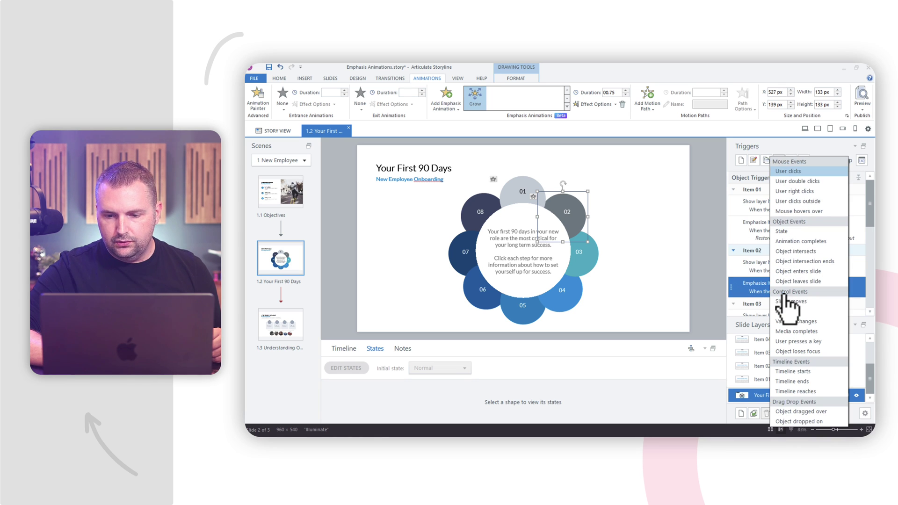
left_click(796, 211)
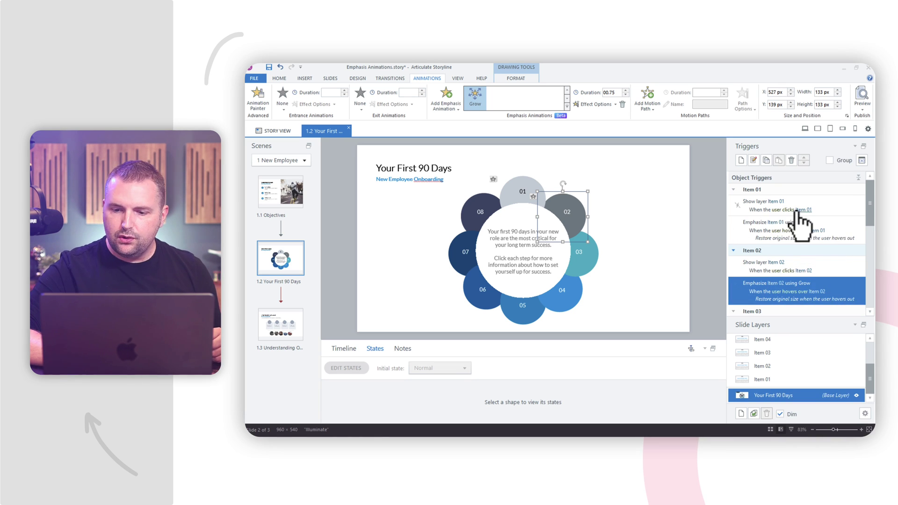
left_click(690, 244)
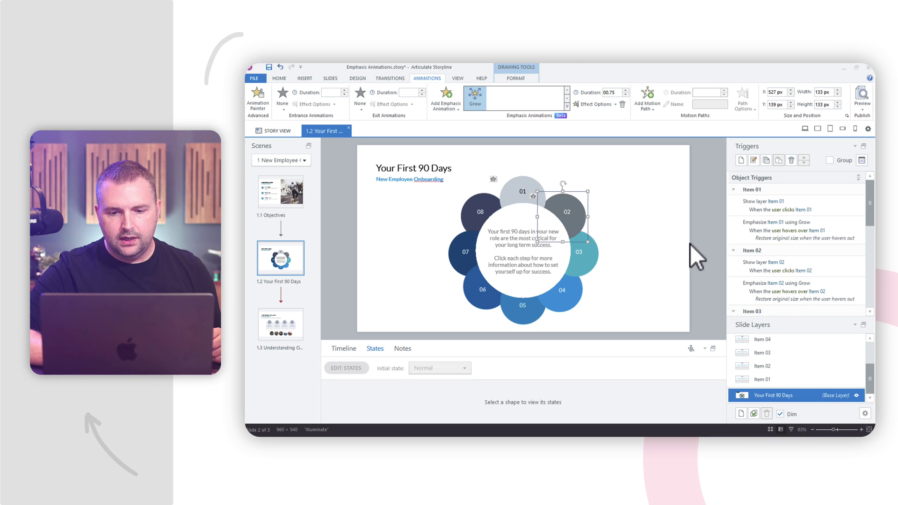
Give circle 03 a Grow emphasis that plays when the mouse hovers over it
left_click(595, 265)
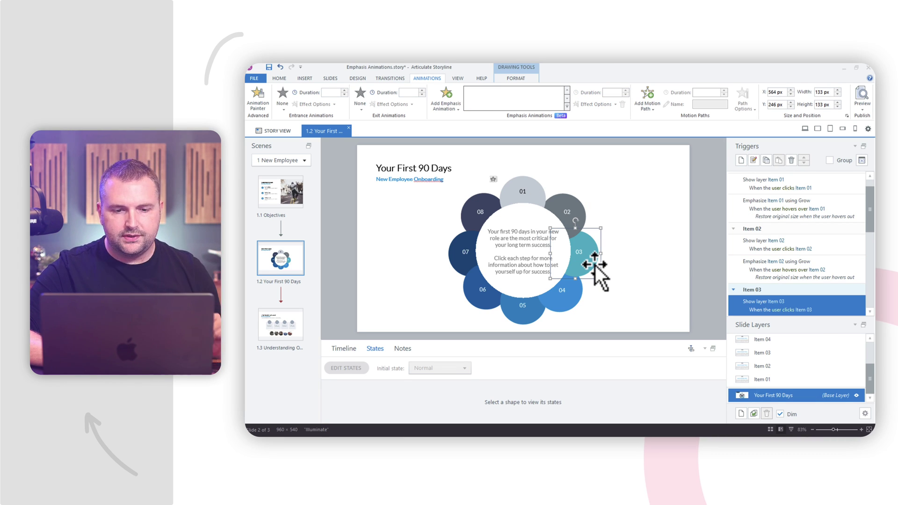
left_click(445, 105)
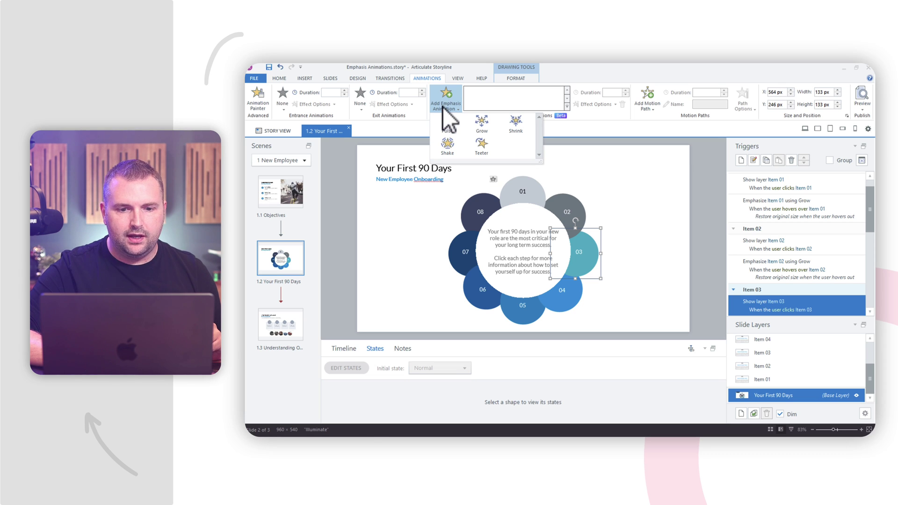
left_click(473, 128)
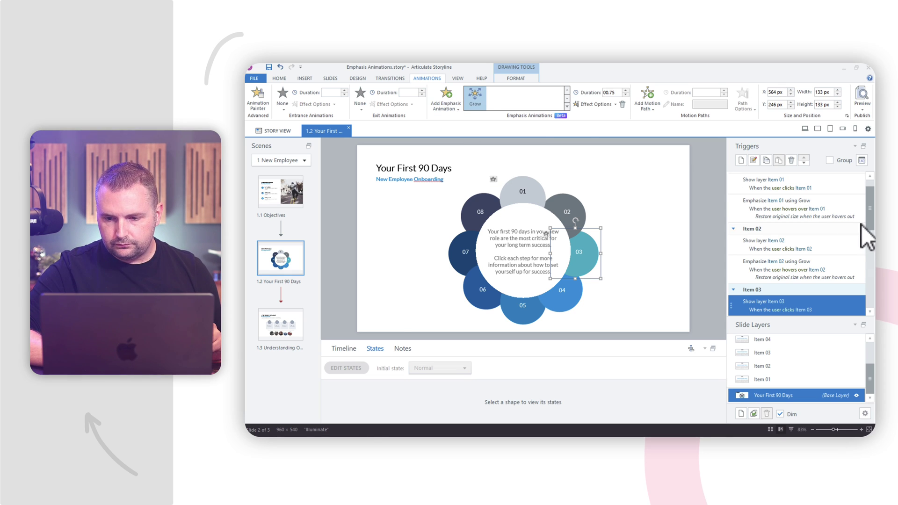
scroll(865, 233, "down", 2)
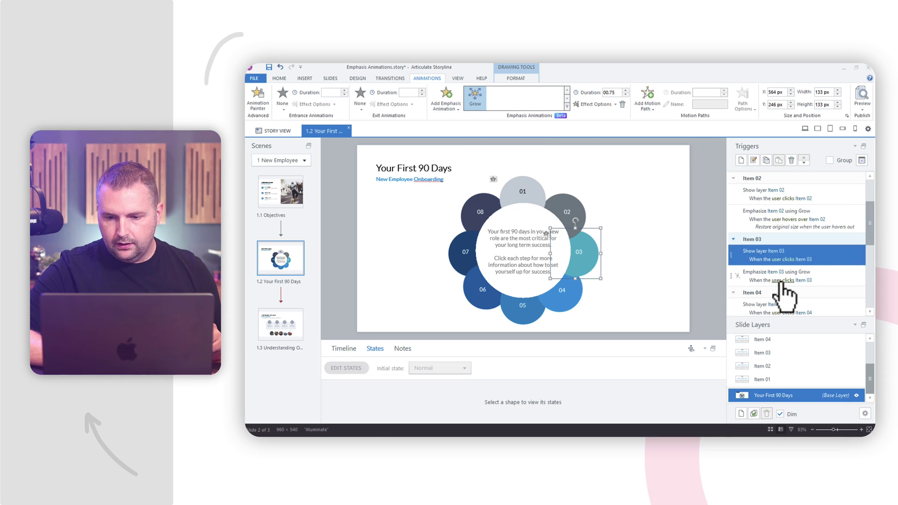
left_click(783, 280)
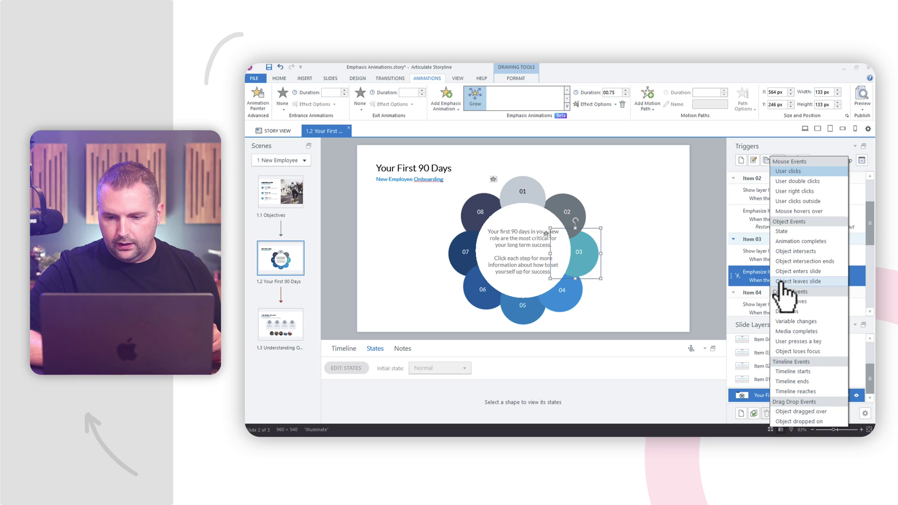
left_click(813, 212)
left_click(711, 259)
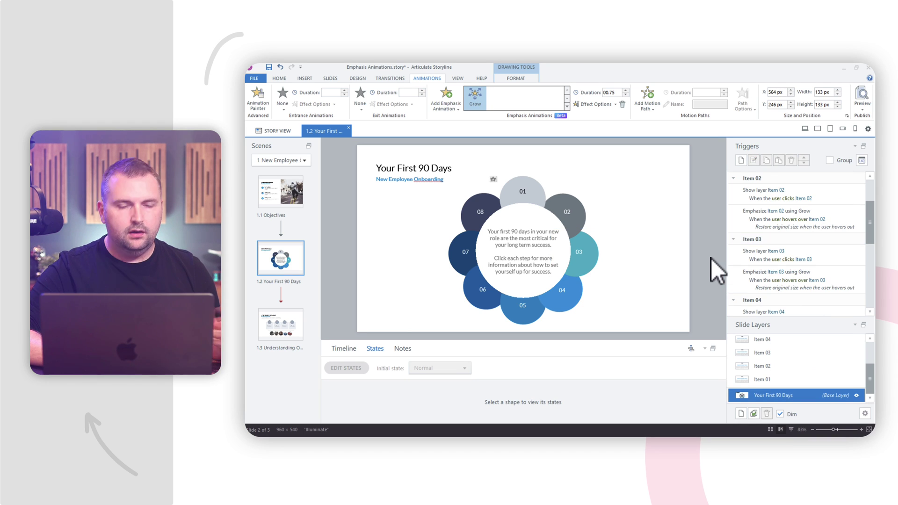
left_click(859, 110)
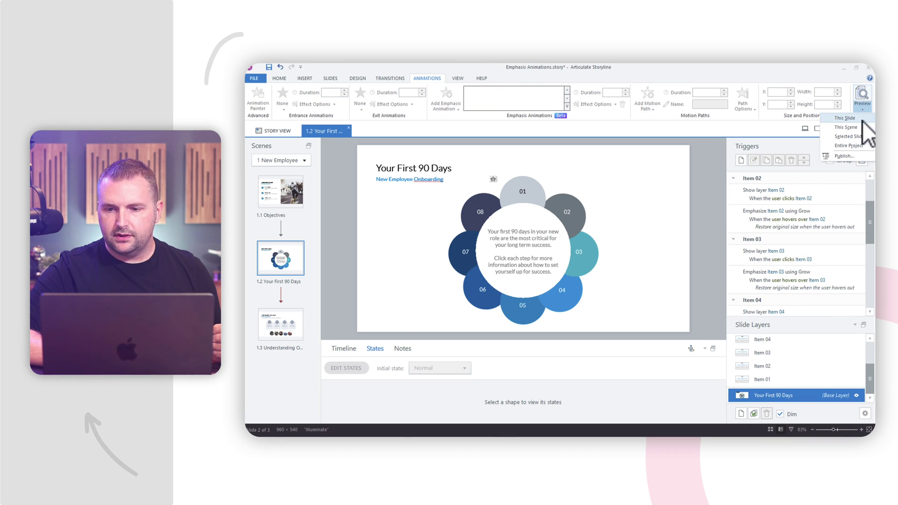
Preview the Your First 90 Days slide, testing circles 01, 02 and 03, then close the preview
left_click(865, 124)
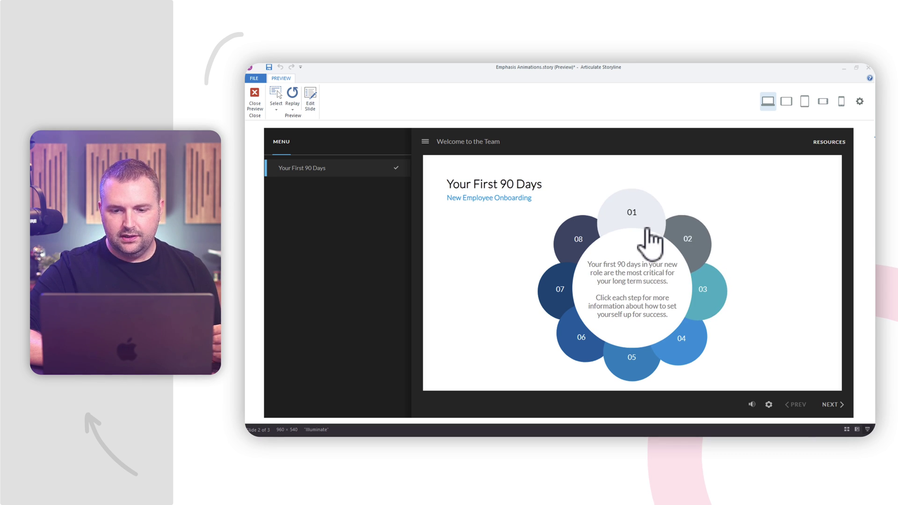
left_click(626, 215)
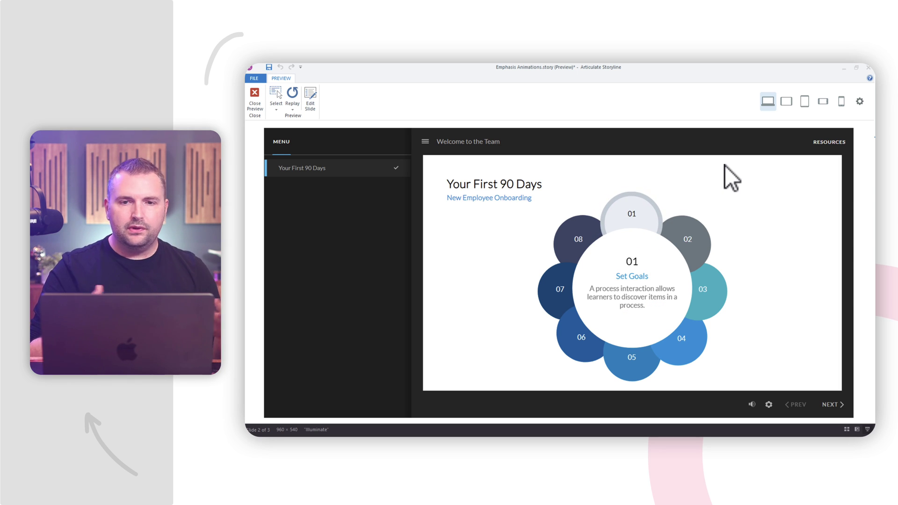
left_click(697, 244)
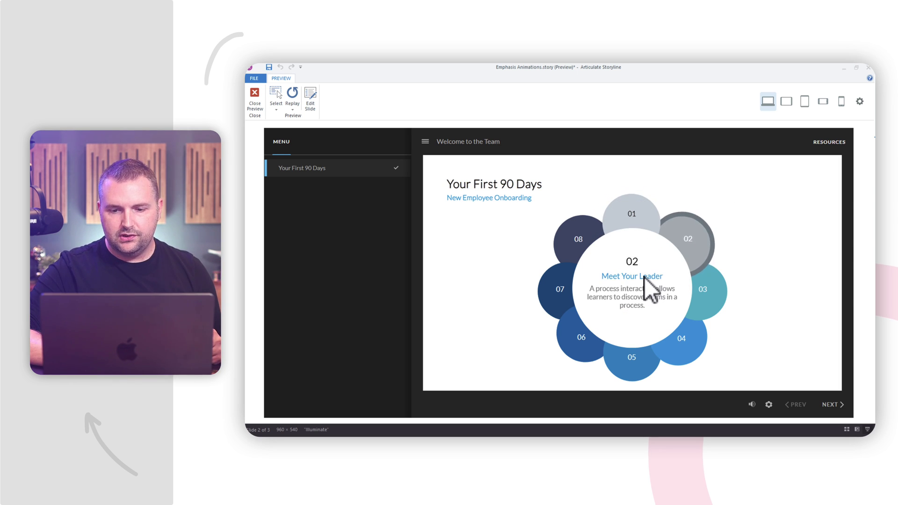
left_click(716, 290)
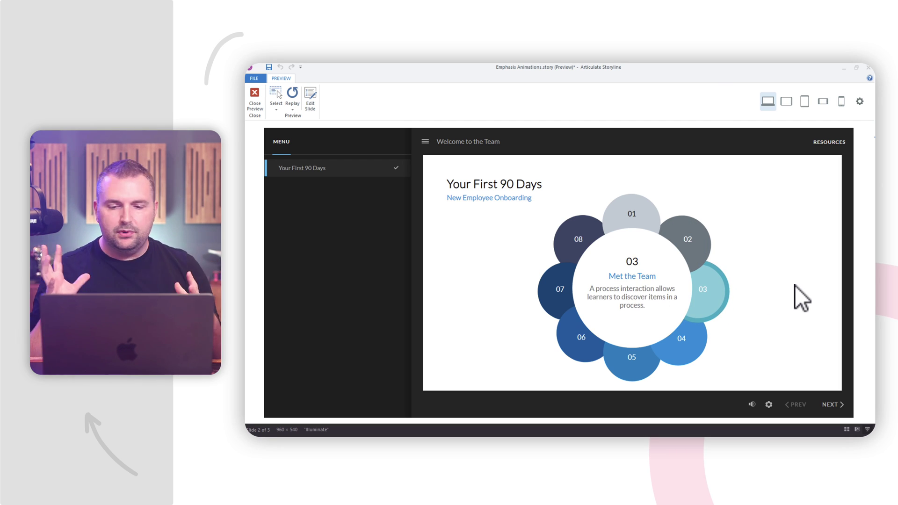
left_click(697, 243)
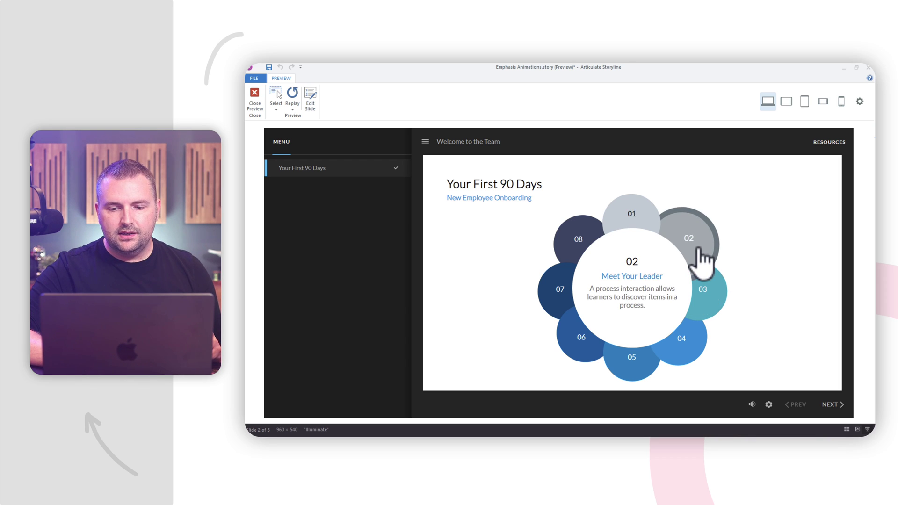
left_click(631, 215)
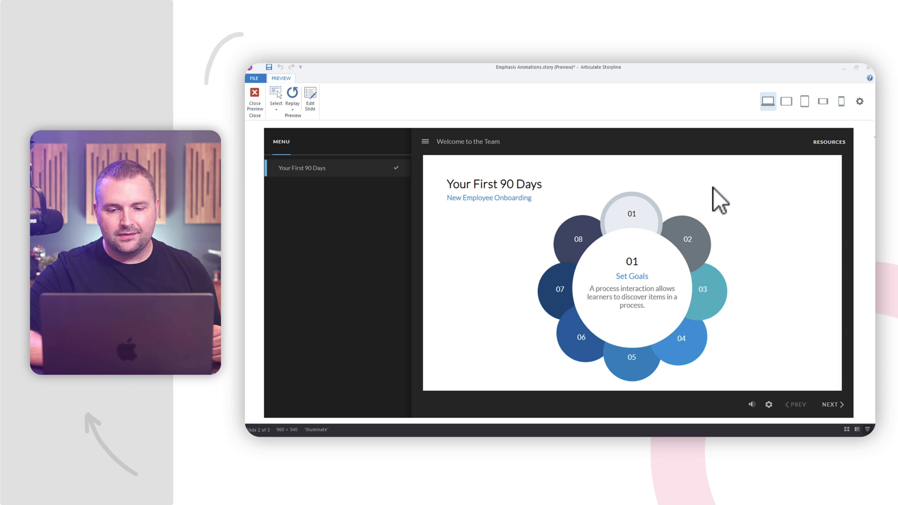
left_click(261, 108)
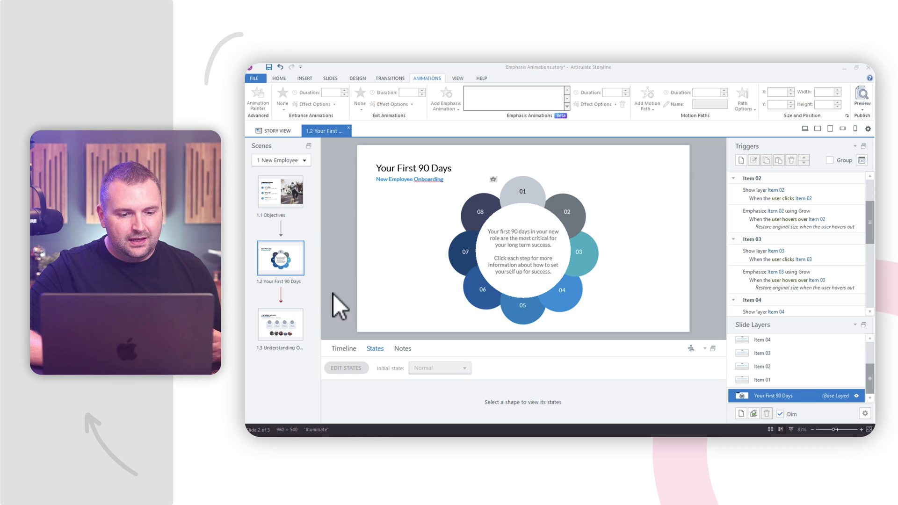
Switch to slide 1.3 Understanding Our Values in the Scenes panel
left_click(281, 329)
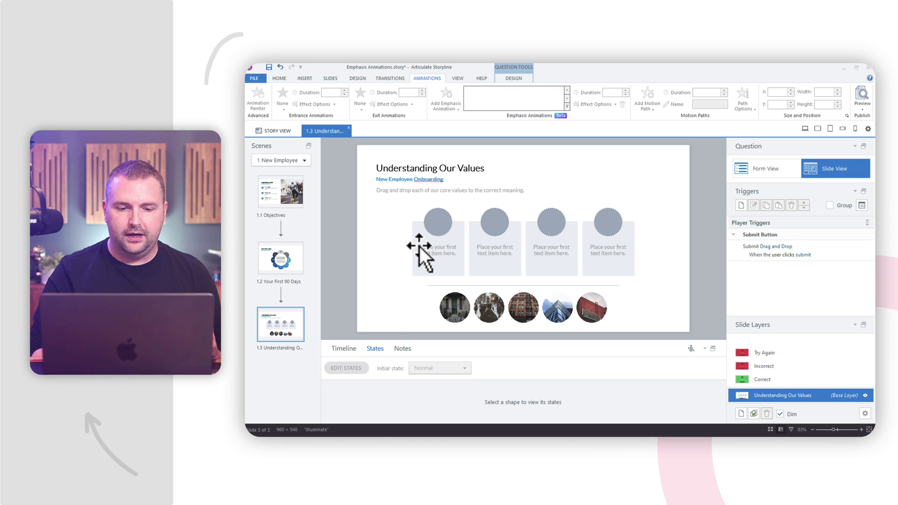
Give Drag Item 01 a Grow emphasis that plays when the mouse hovers over it
left_click(452, 310)
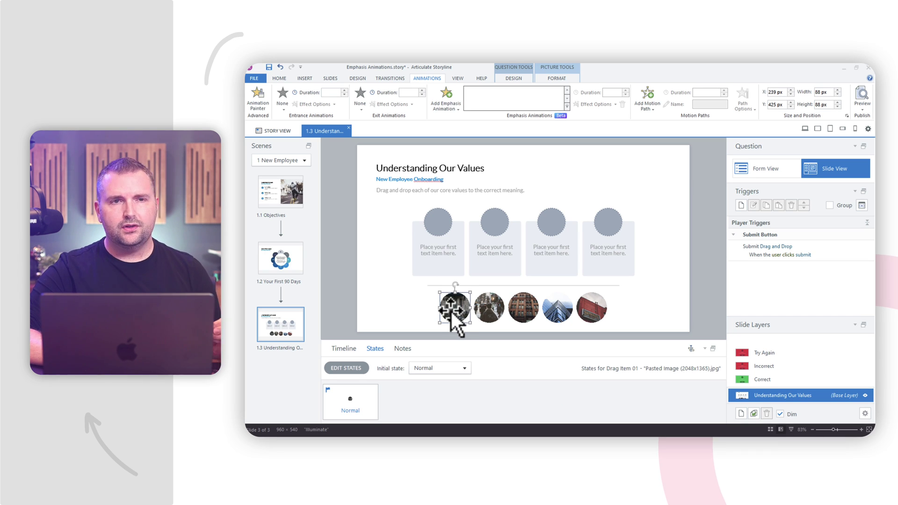
left_click(445, 105)
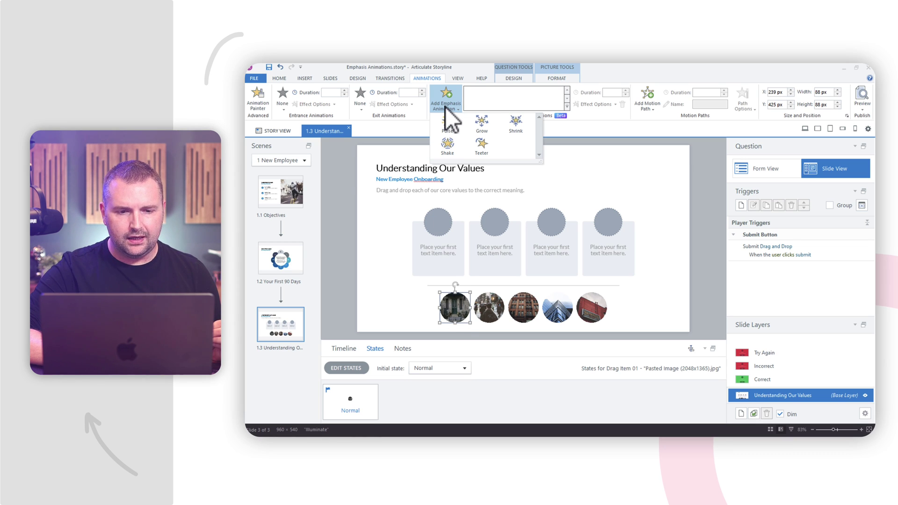
left_click(483, 128)
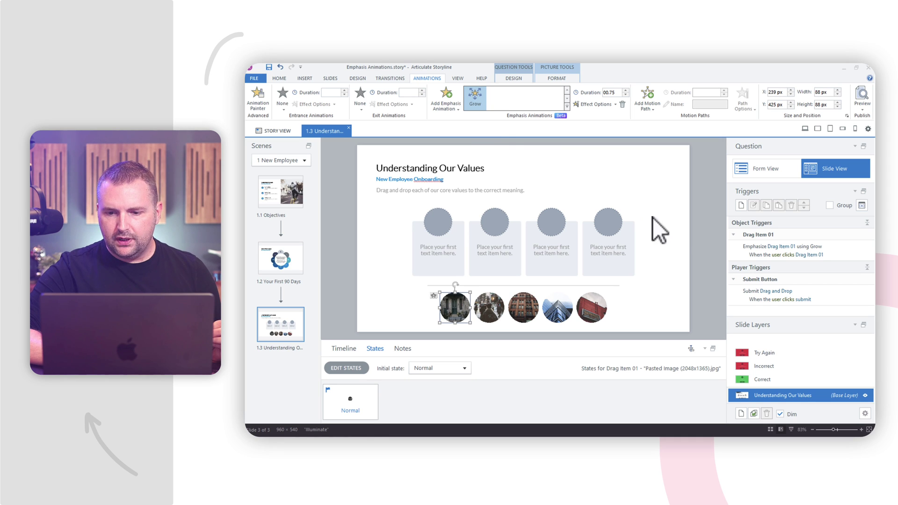
left_click(785, 256)
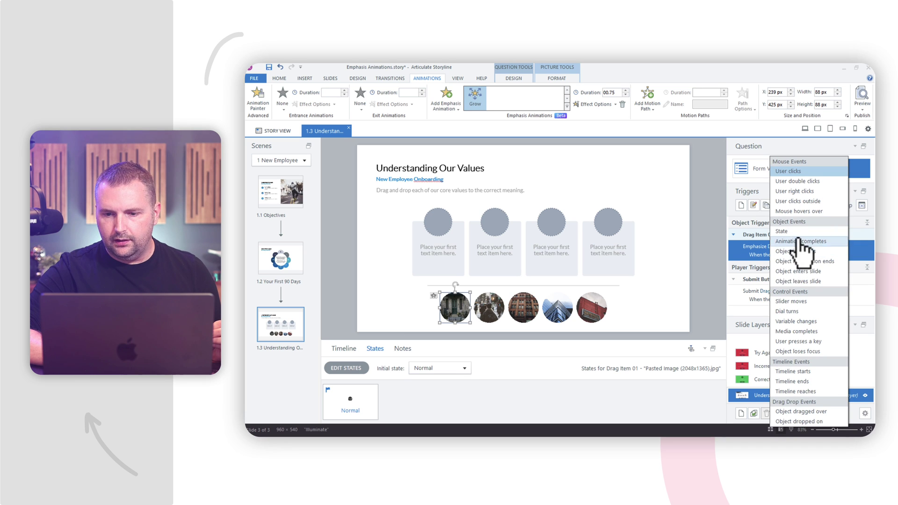
left_click(809, 213)
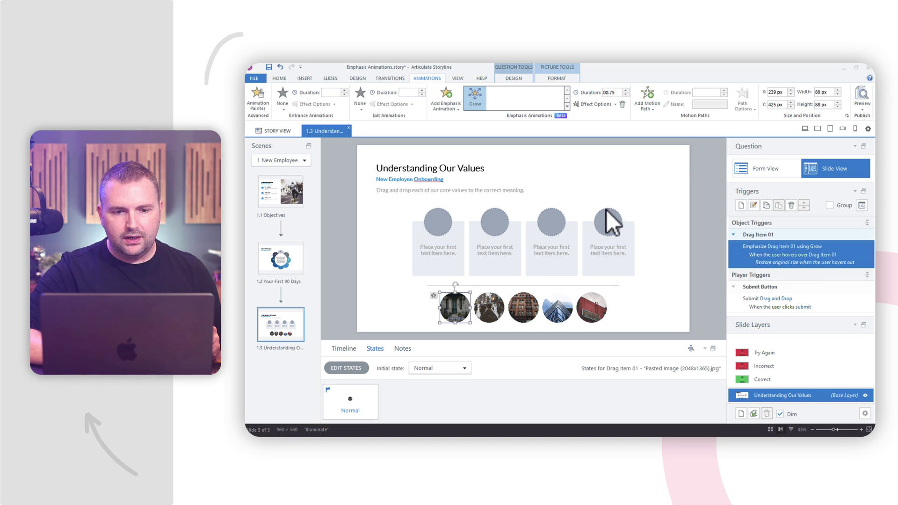
left_click(443, 111)
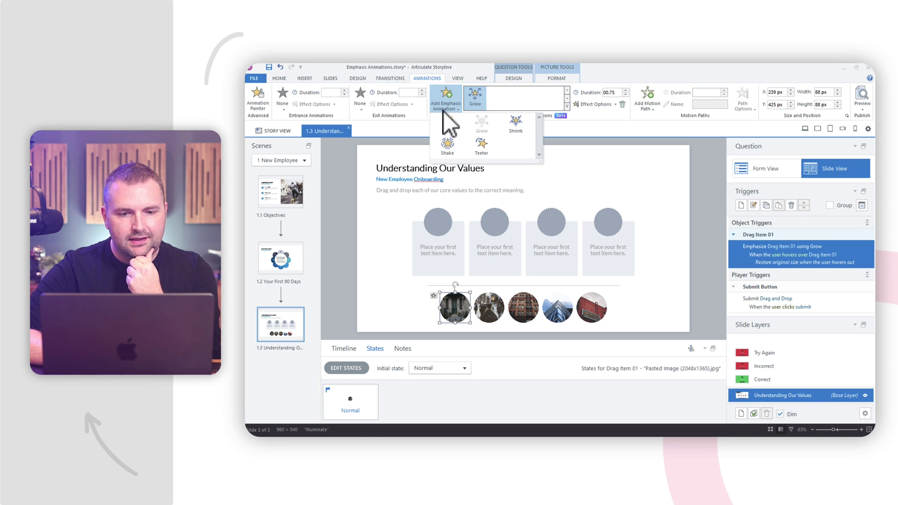
Add a Shake emphasis to Drag Item 01 with the shake amount set to High
left_click(447, 147)
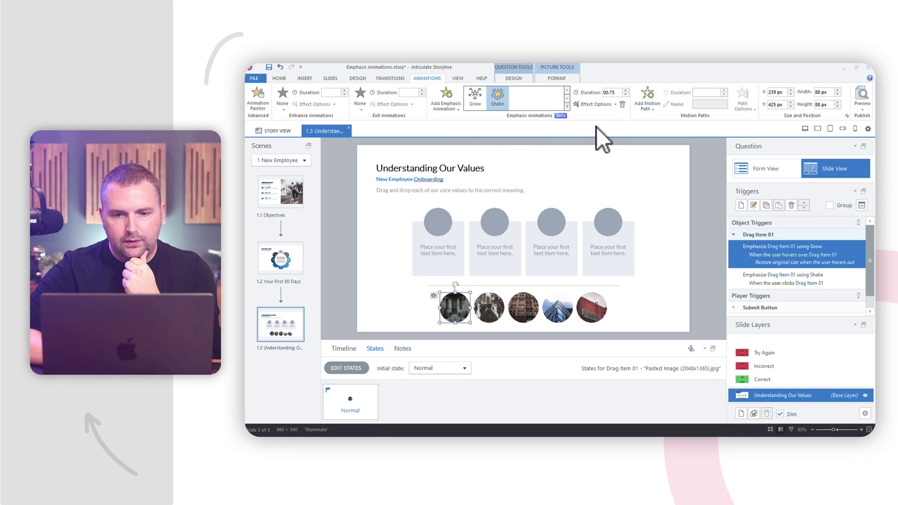
left_click(608, 104)
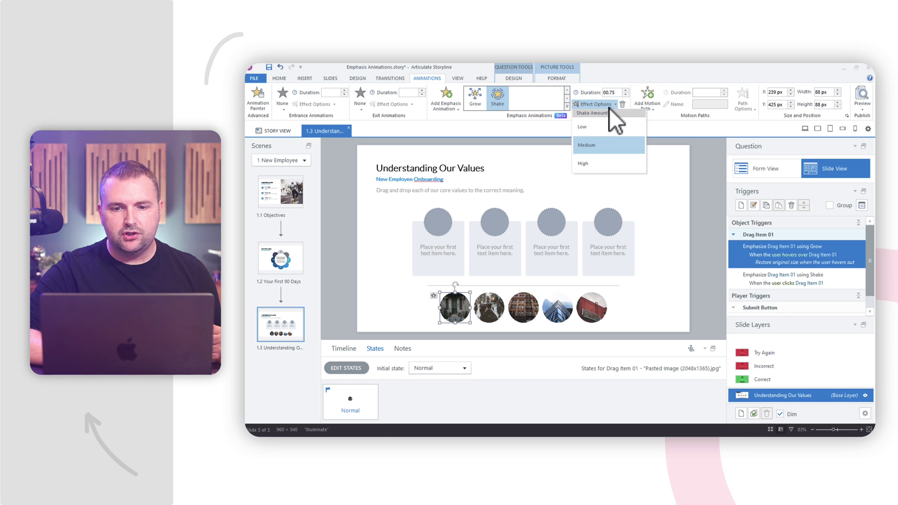
left_click(607, 165)
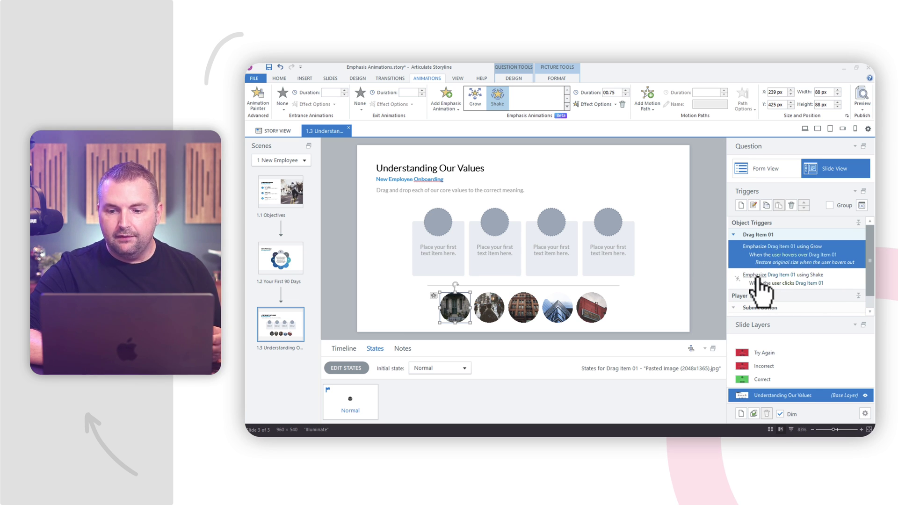
Set the Shake trigger to fire when the item is dropped on Drop Target 02, 03 or 04
left_click(834, 276)
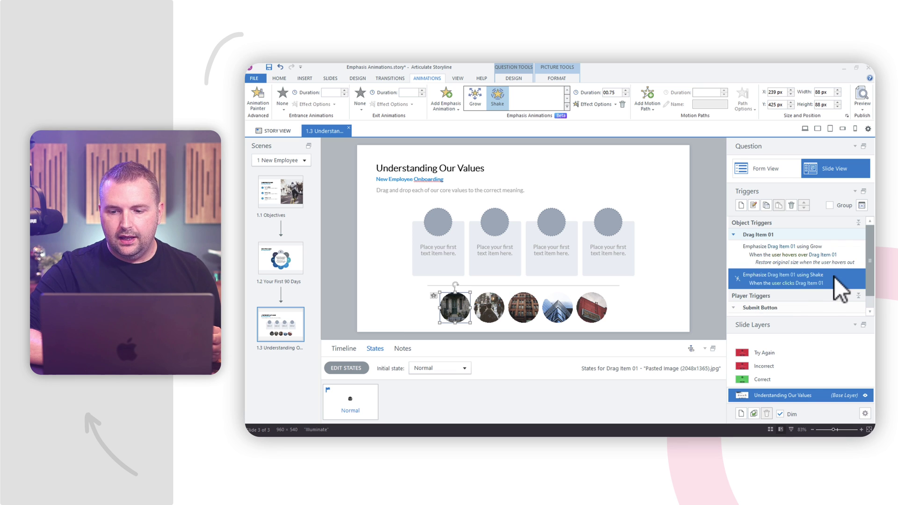
double_click(834, 276)
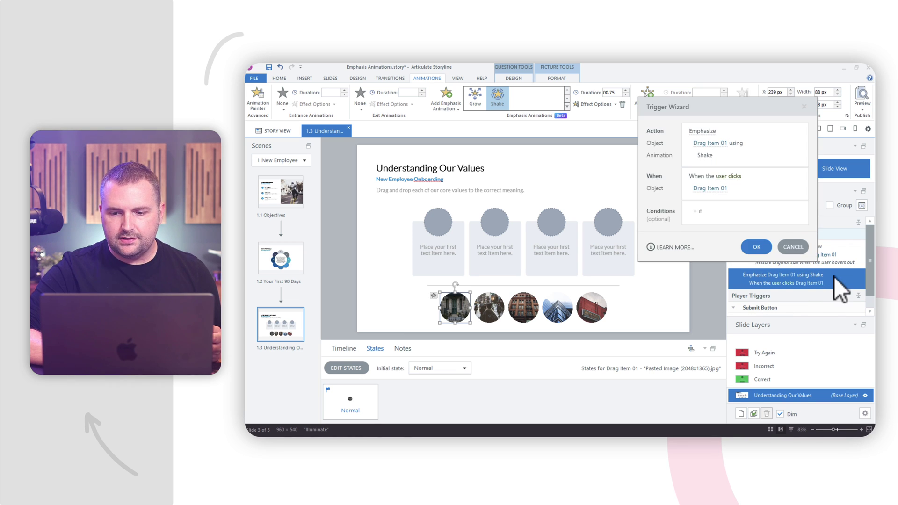
left_click_drag(742, 100, 720, 100)
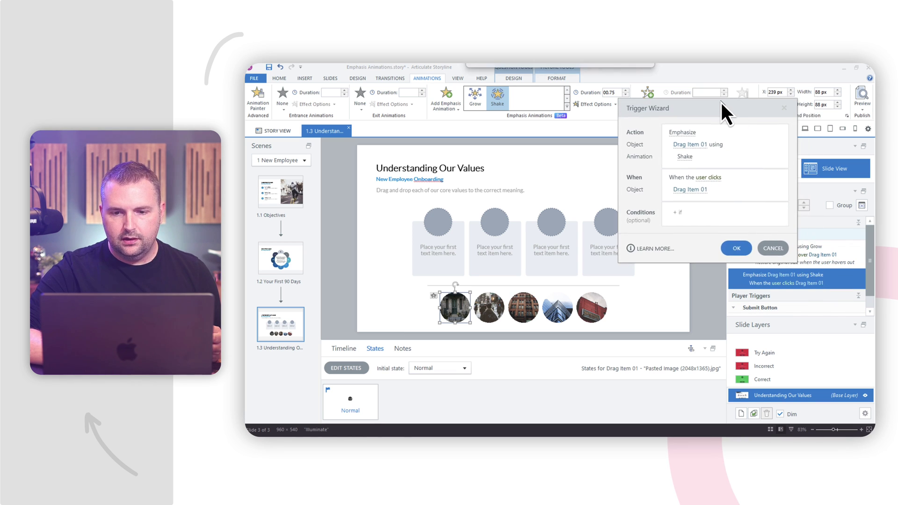
left_click(707, 177)
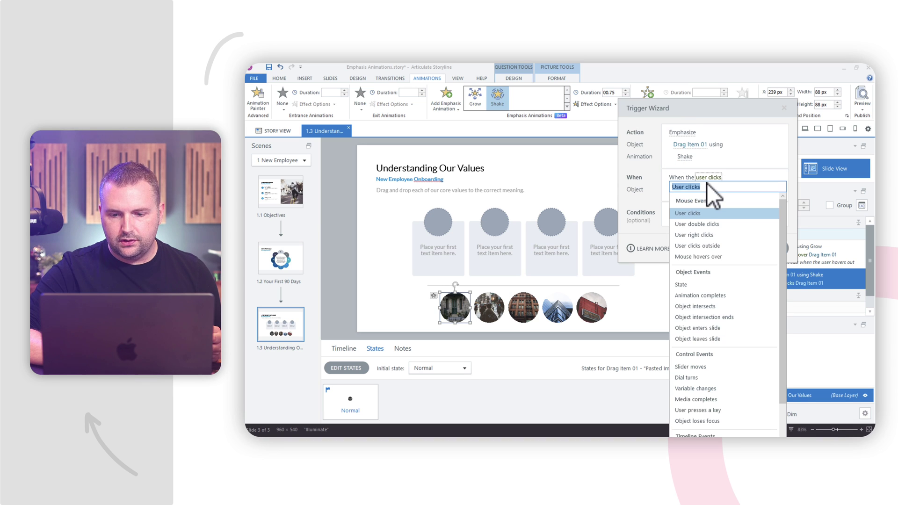
left_click_drag(783, 244, 787, 286)
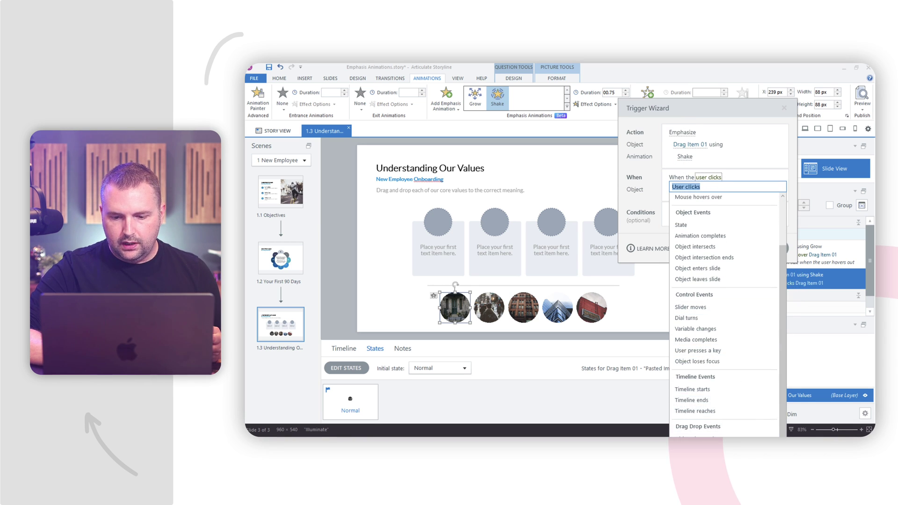
left_click(716, 316)
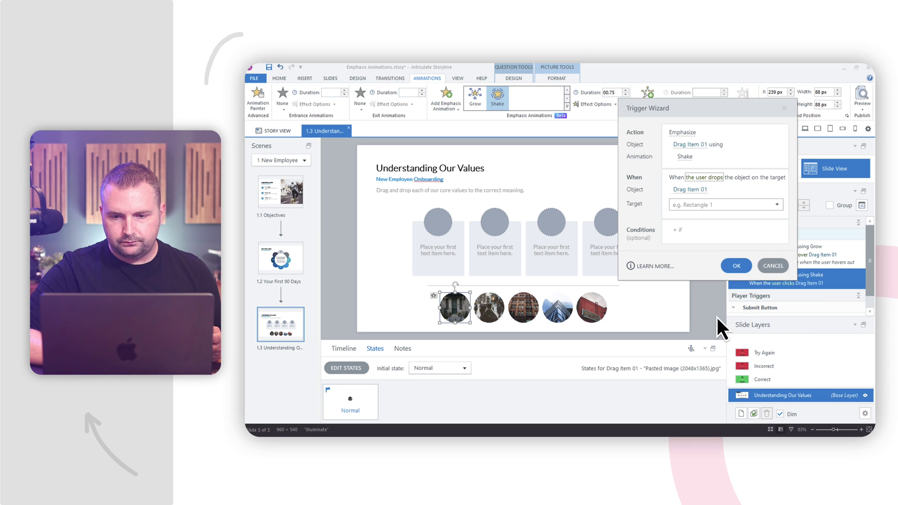
left_click(725, 206)
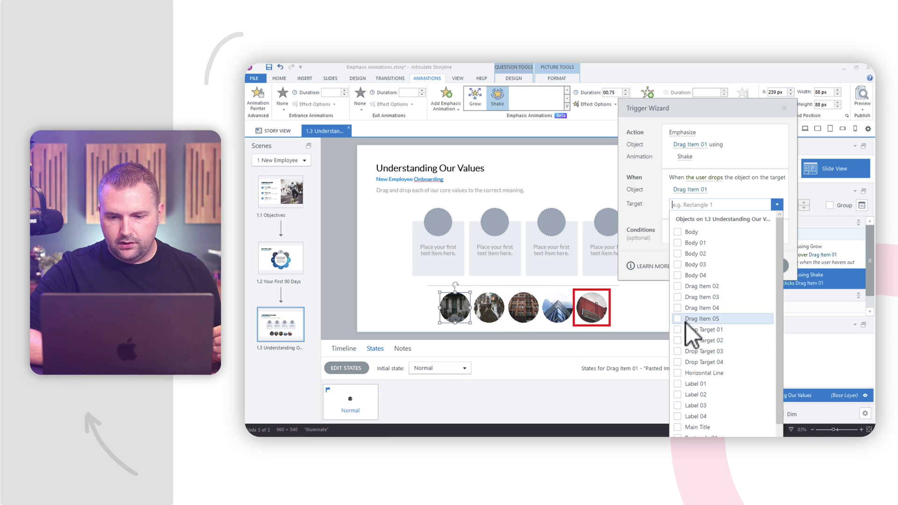
left_click(679, 342)
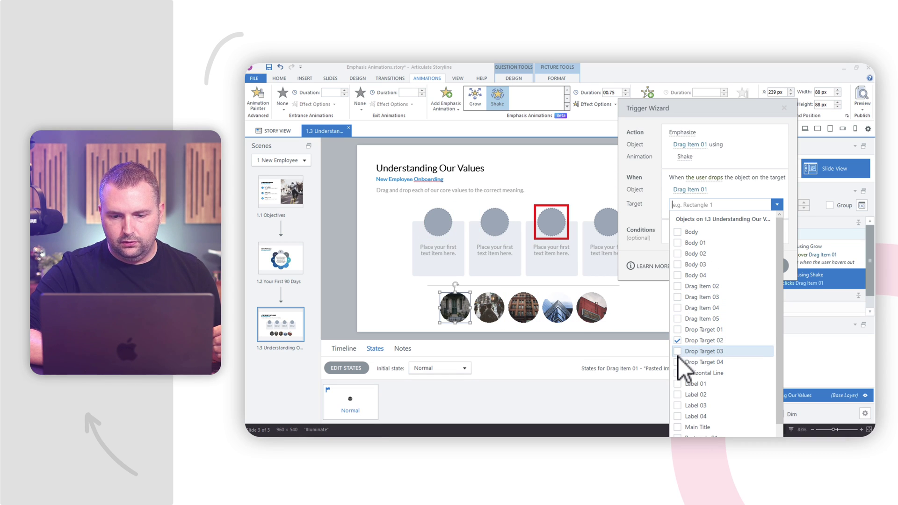
left_click(679, 352)
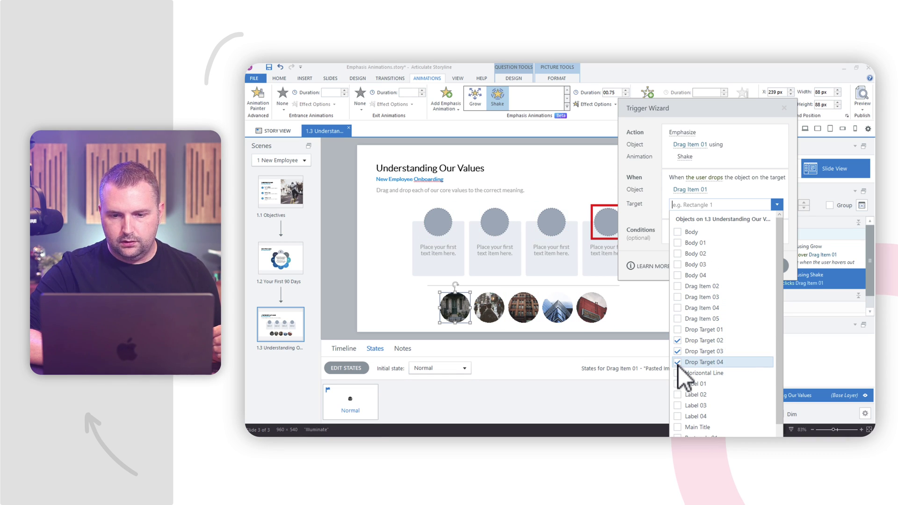
left_click(645, 248)
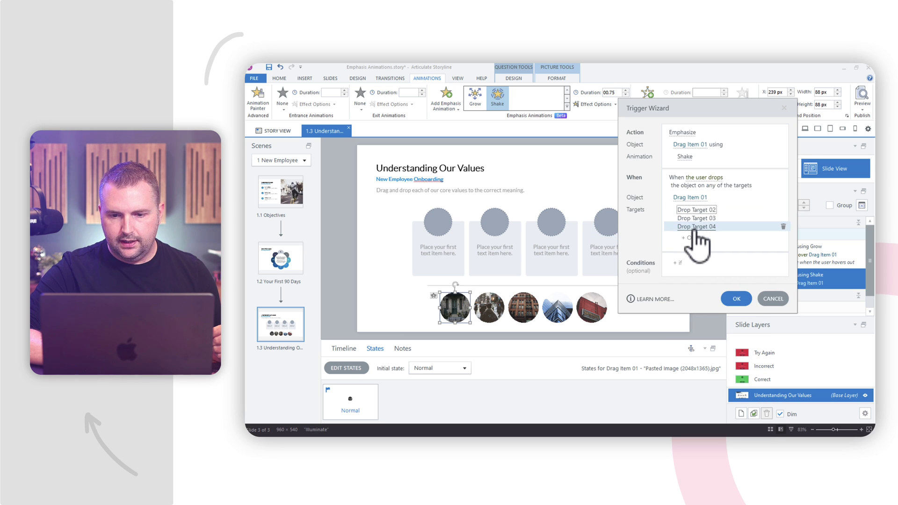
left_click(737, 298)
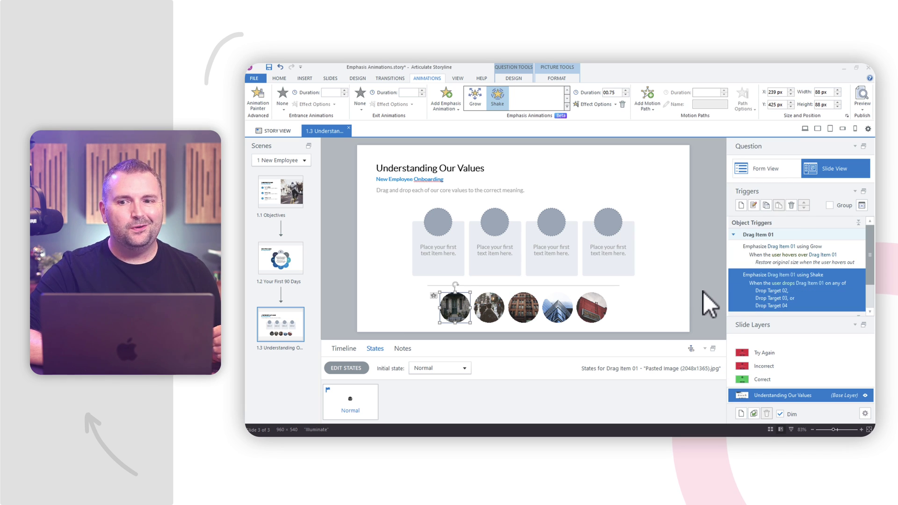
Preview this slide, drag the first photo onto the drop targets, then close the preview
left_click(862, 109)
left_click(862, 122)
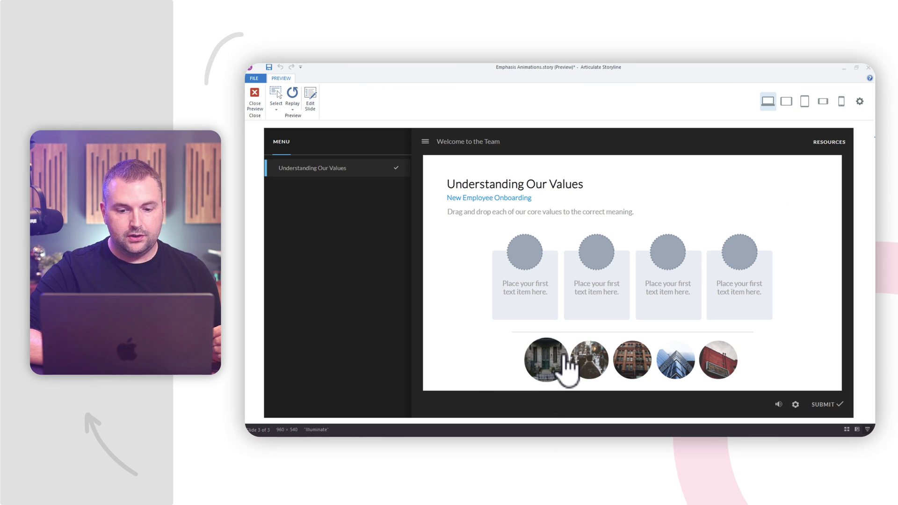
left_click_drag(561, 359, 564, 322)
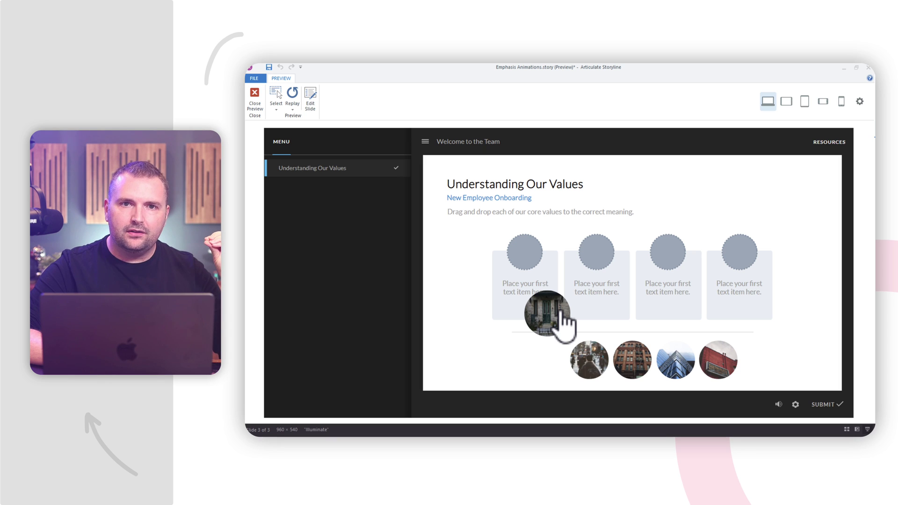
left_click_drag(564, 313, 563, 314)
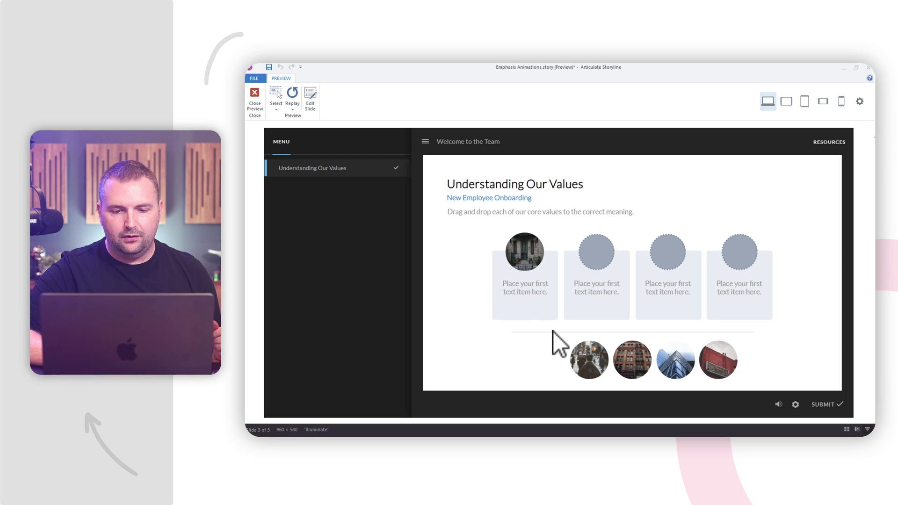
mouse_move(524, 260)
left_mouse_down()
mouse_move(597, 274)
mouse_move(595, 255)
mouse_move(666, 255)
mouse_move(533, 263)
left_mouse_up()
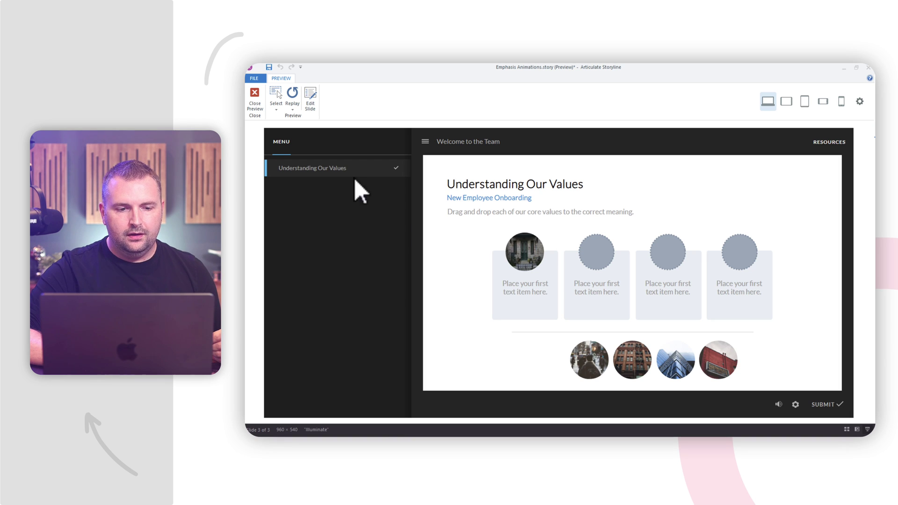
left_click(253, 105)
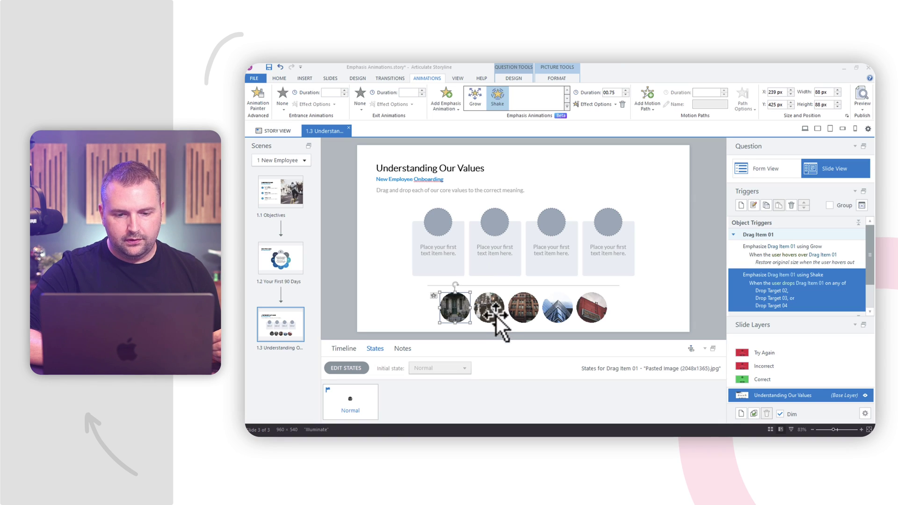
Give Drag Item 02 a Grow emphasis triggered when the mouse hovers over it
left_click(494, 312)
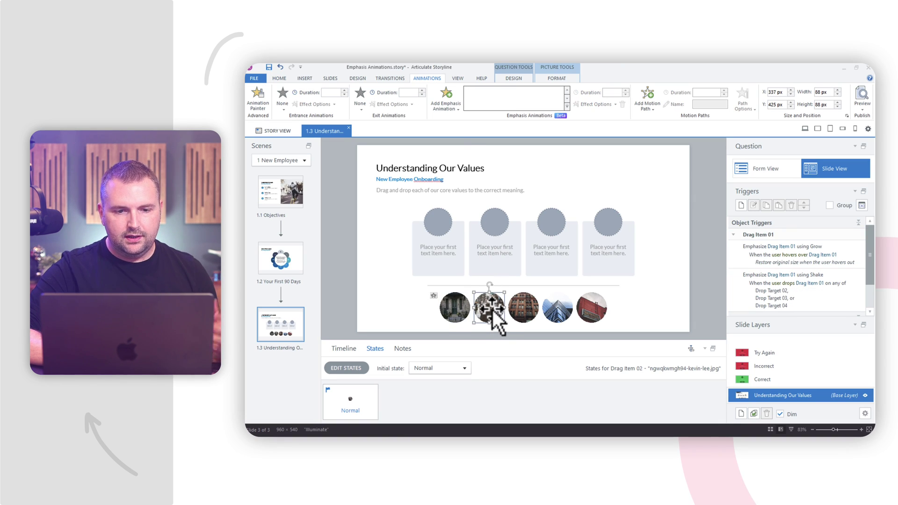
left_click(450, 108)
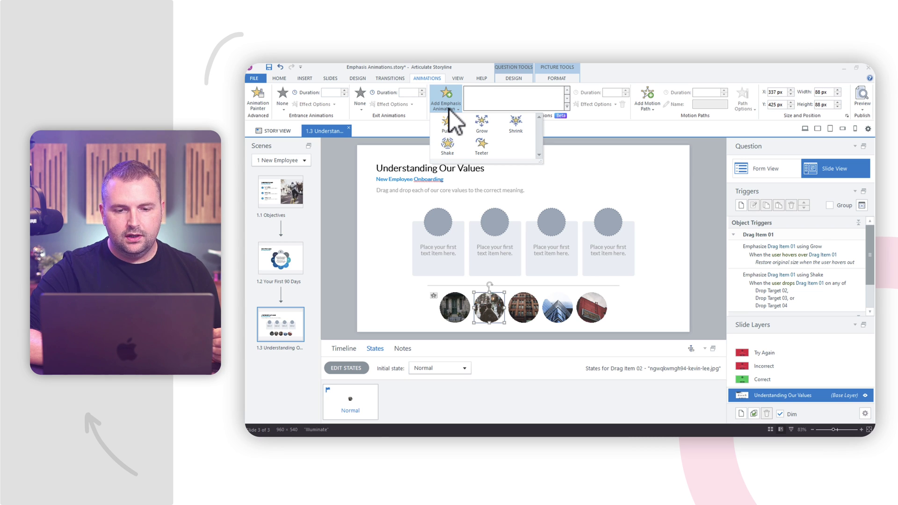
left_click(480, 130)
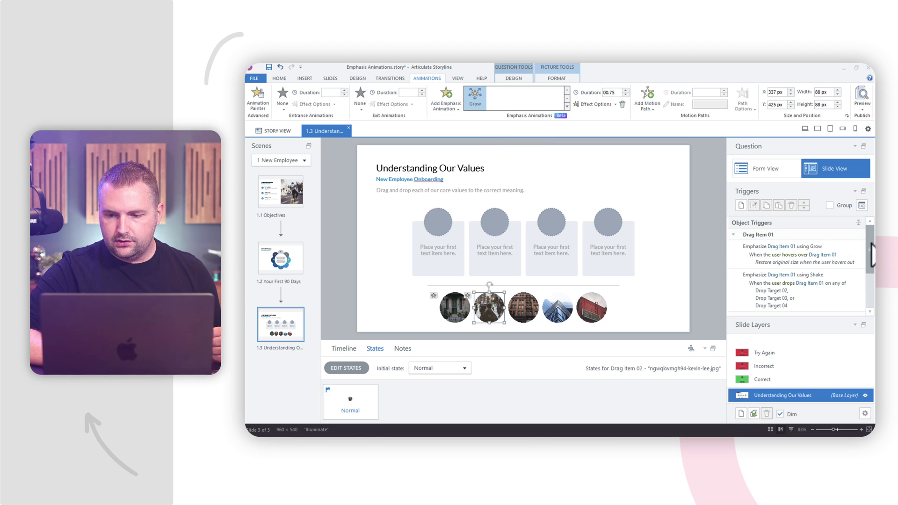
scroll(871, 256, "down", 3)
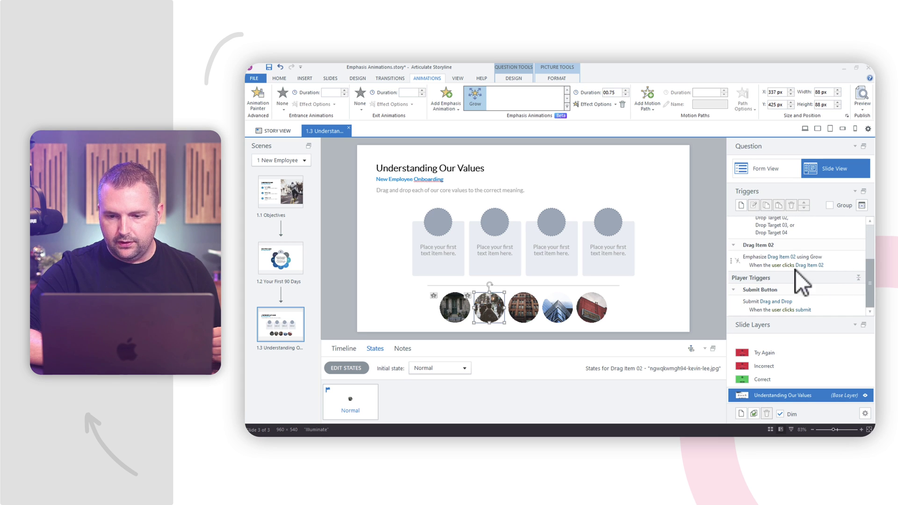
left_click(787, 265)
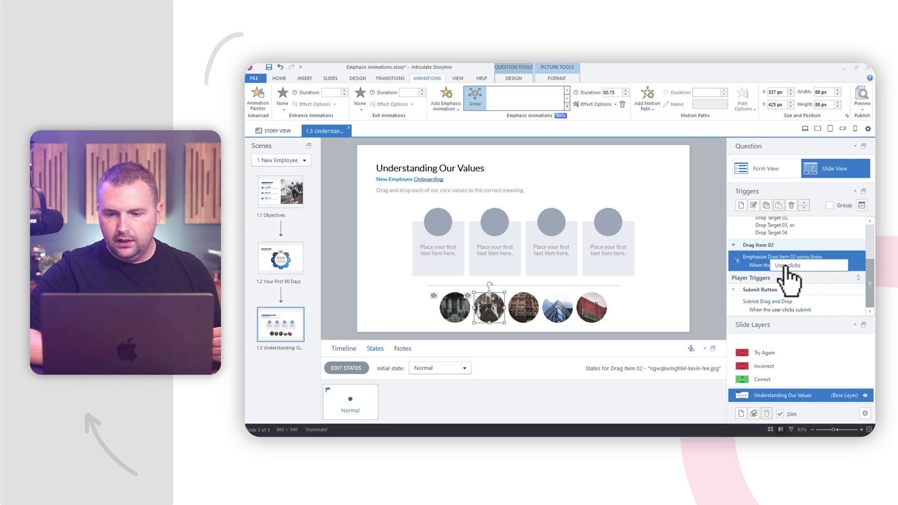
left_click(788, 267)
left_click(804, 212)
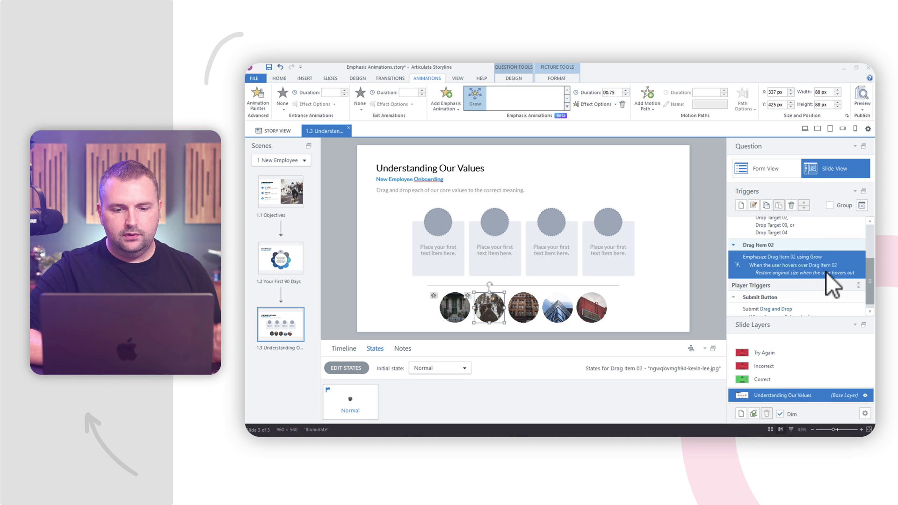
left_click(445, 106)
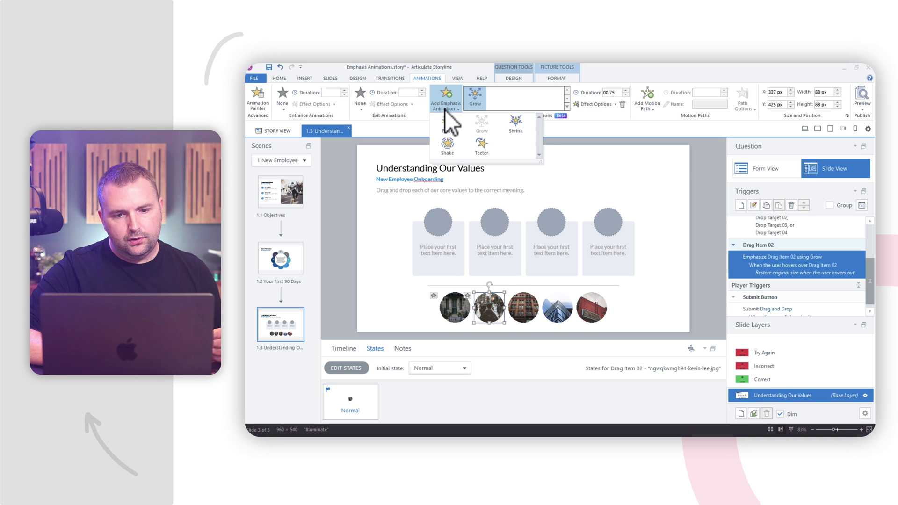
Add a Teeter emphasis to Drag Item 02 with the teeter amount set to High
left_click(481, 147)
left_click(598, 105)
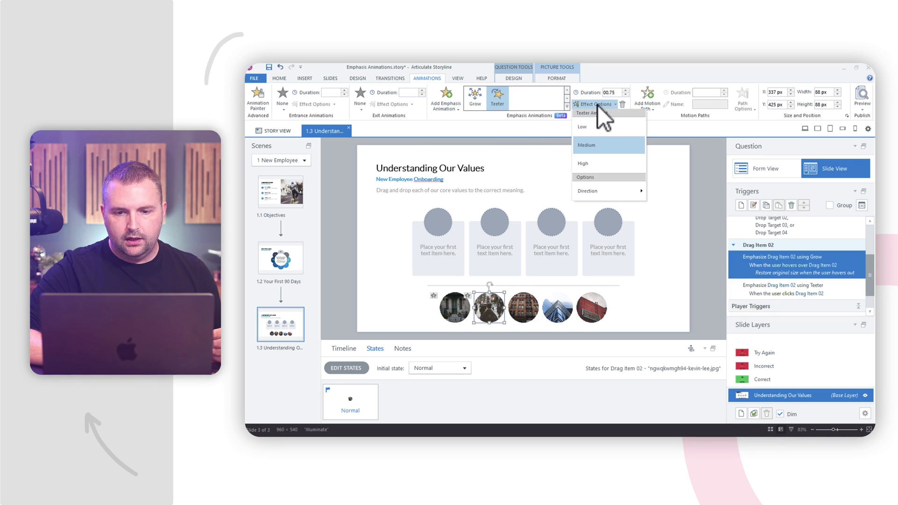
left_click(610, 167)
left_click(602, 105)
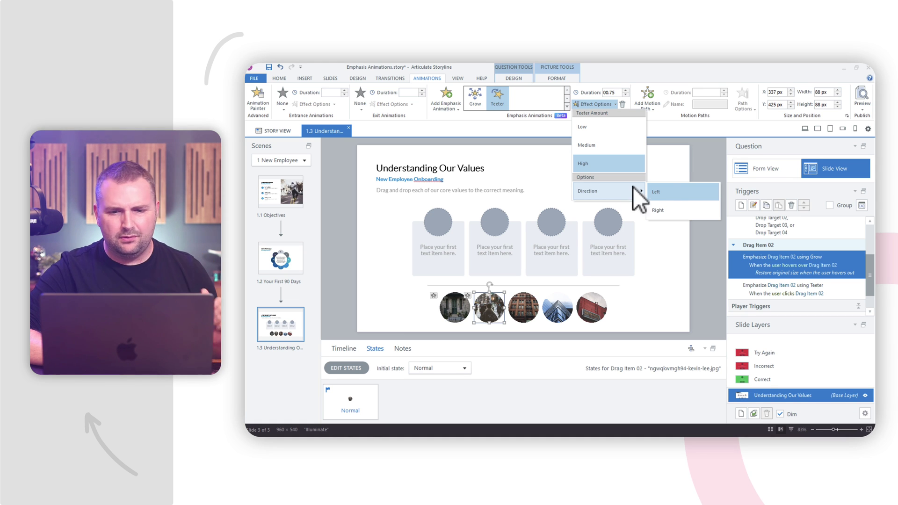
left_click(651, 189)
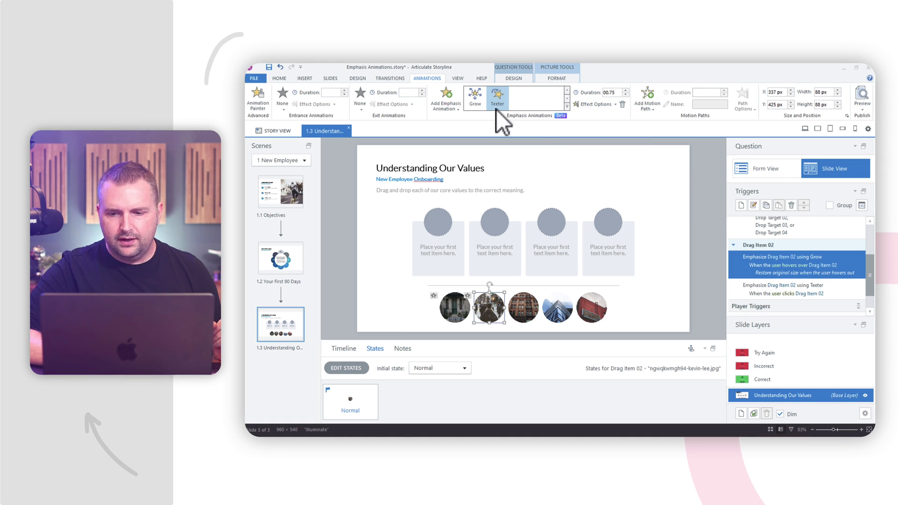
scroll(814, 278, "down", 1)
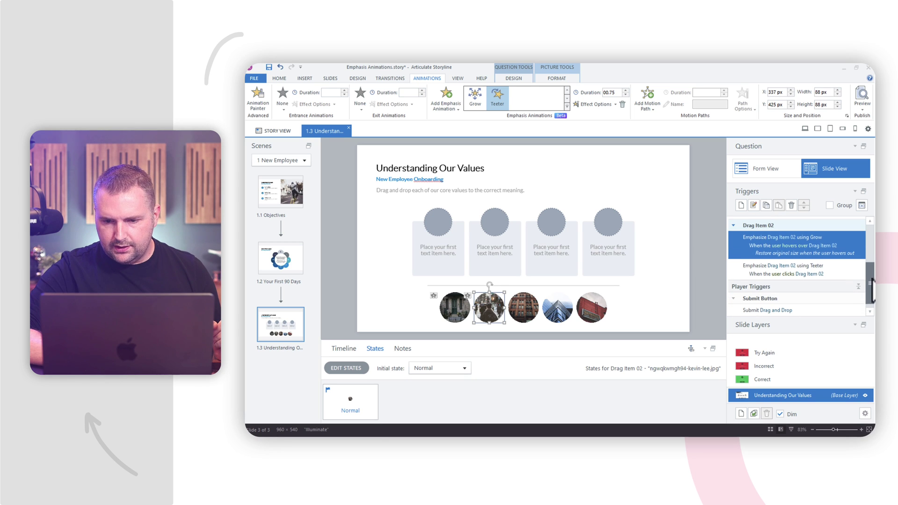
left_click(841, 268)
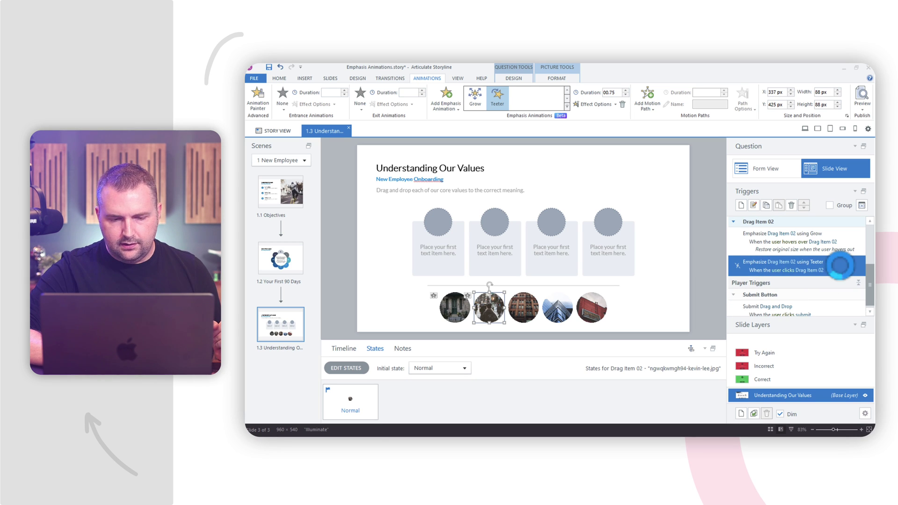
Change Drag Item 02's Teeter trigger to fire when dropped on Drop Target 01, 03 or 04
double_click(841, 266)
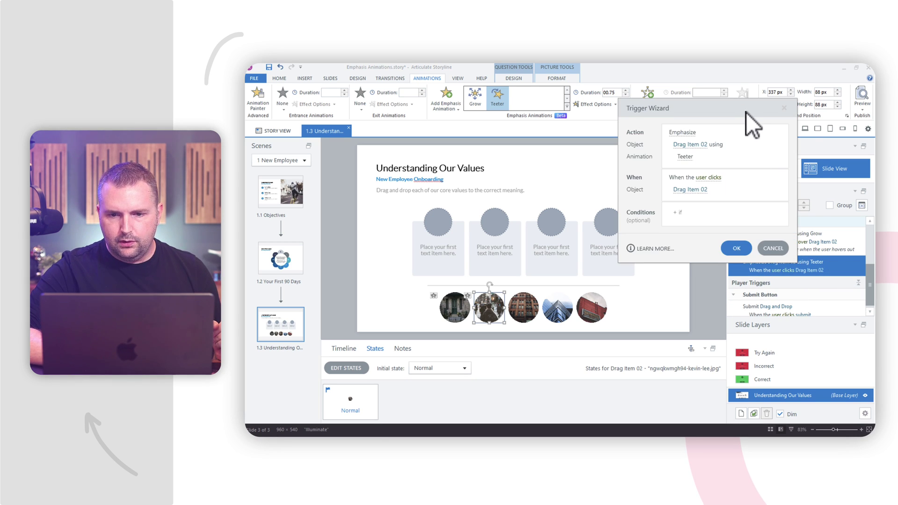
left_click_drag(745, 113, 771, 114)
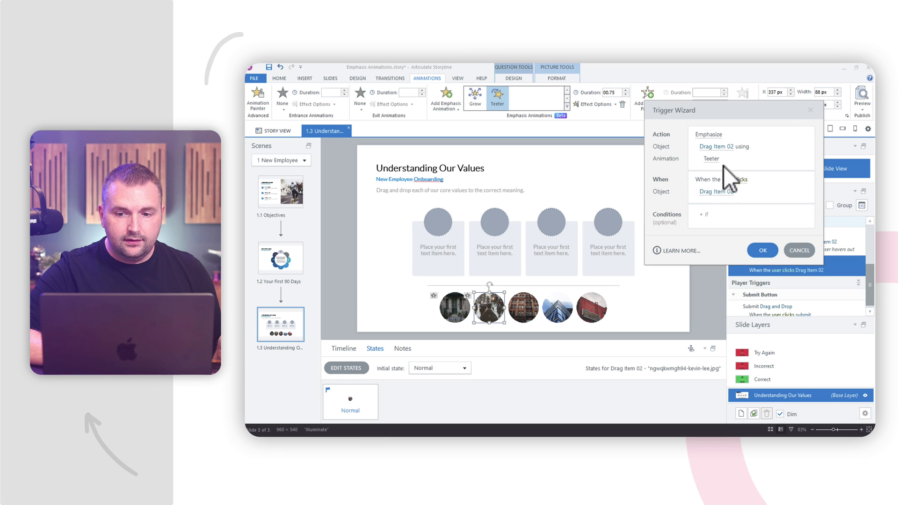
left_click(737, 181)
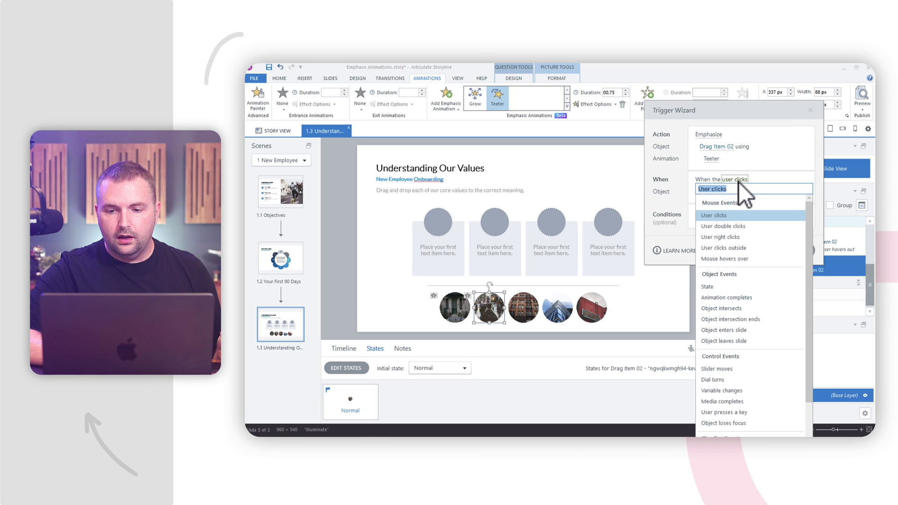
left_click_drag(809, 262, 811, 314)
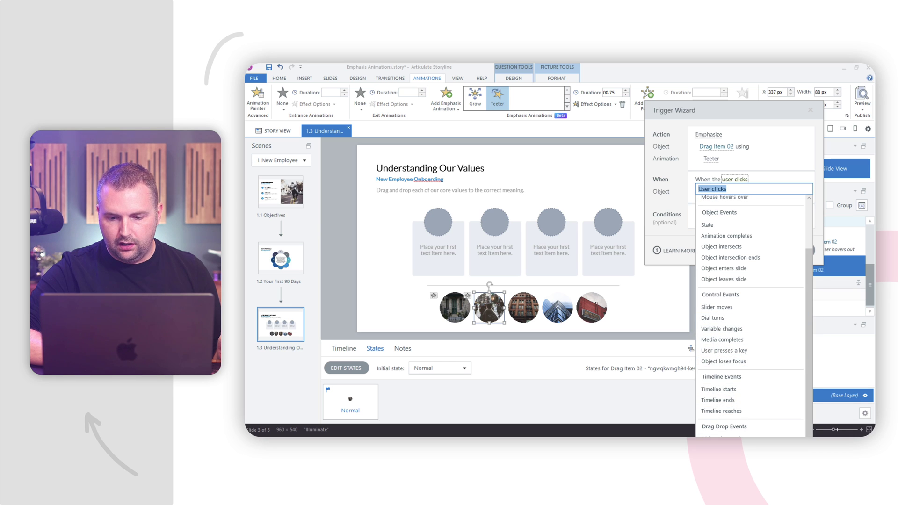
left_click(722, 436)
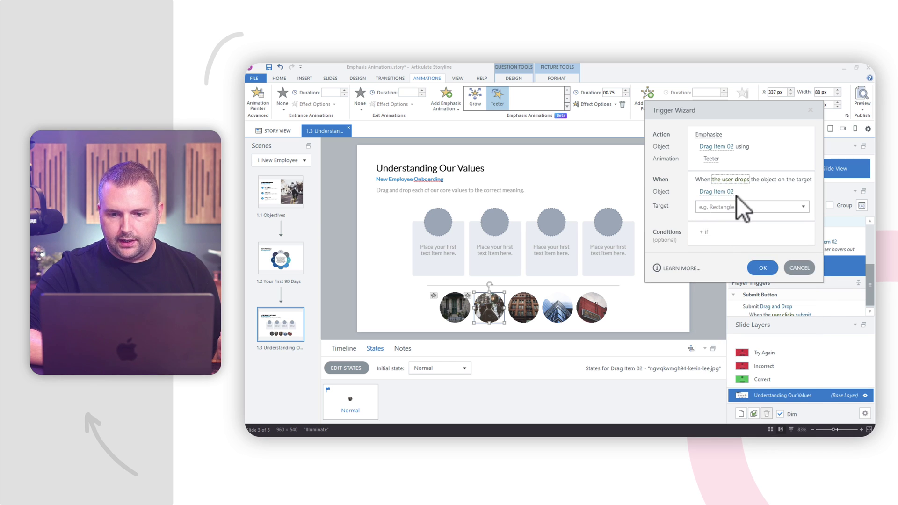
left_click(714, 211)
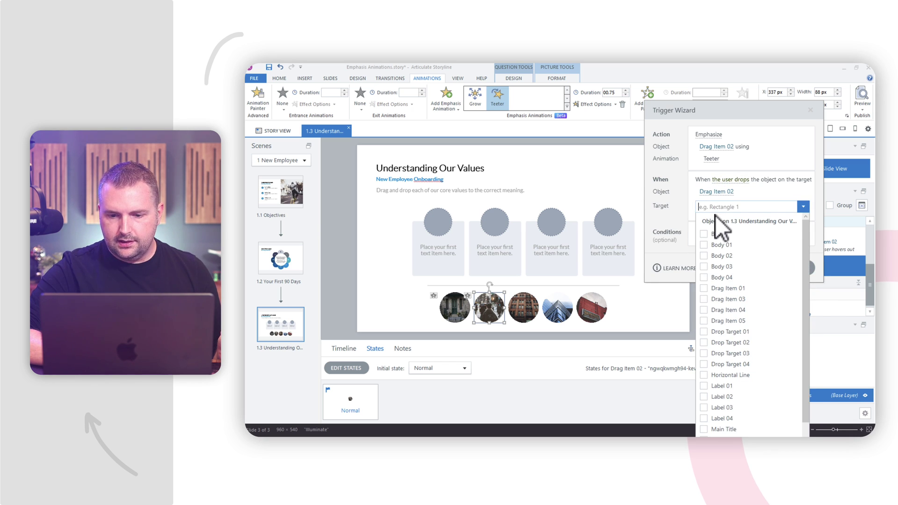
left_click(704, 353)
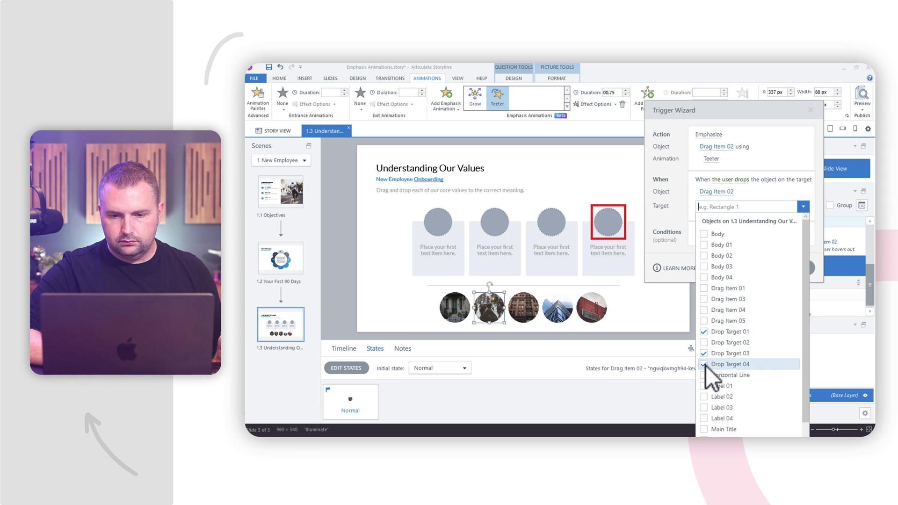
left_click(667, 217)
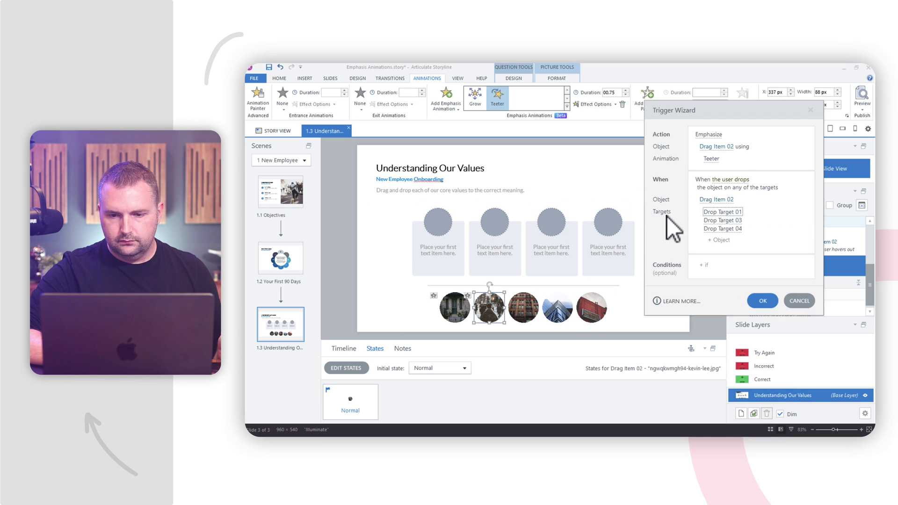
left_click(763, 301)
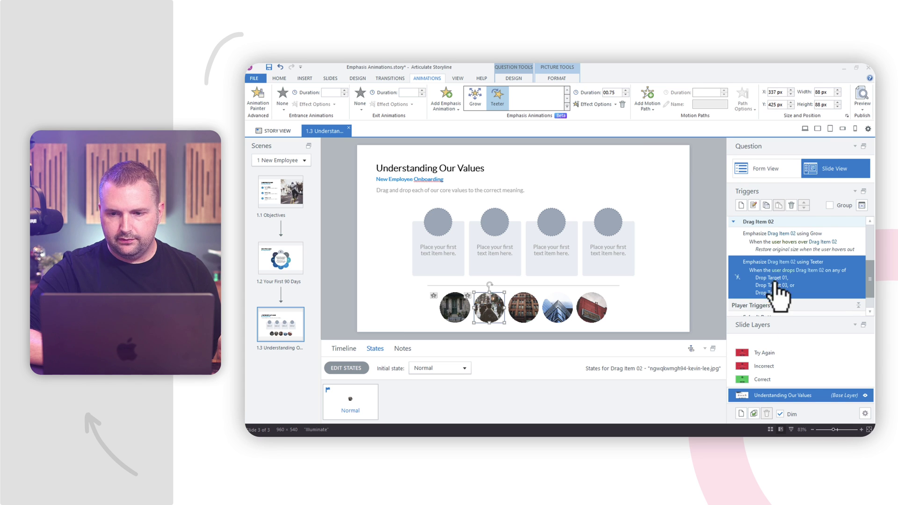
left_click(861, 109)
Preview this slide, placing the first photo on target one and the second on target two
left_click(859, 118)
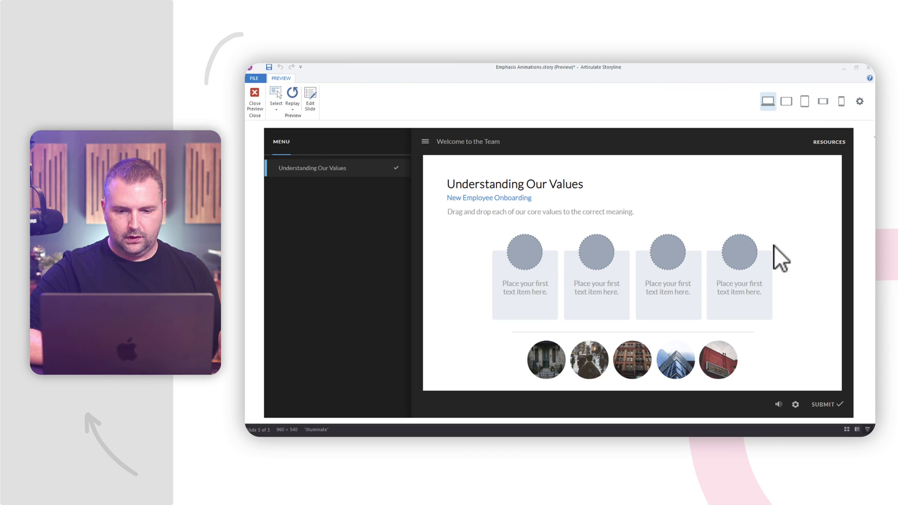
left_click_drag(592, 360, 600, 255)
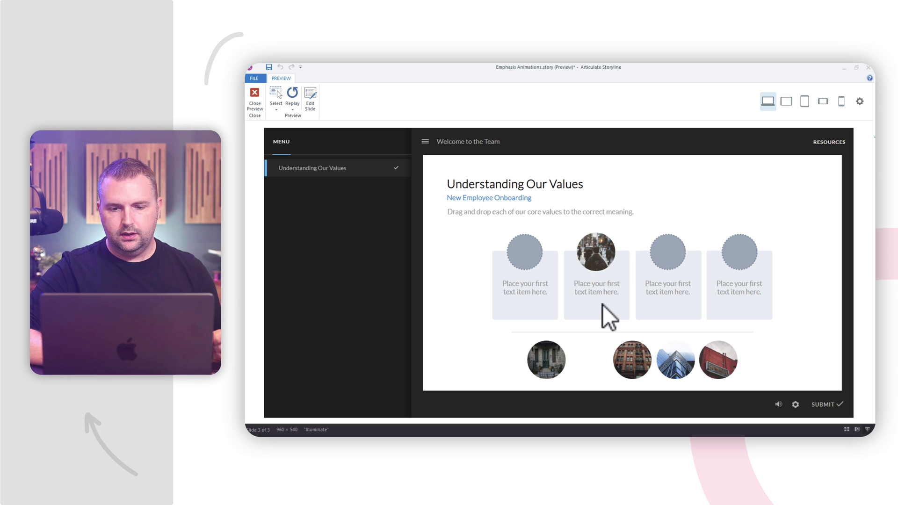
left_click_drag(600, 264, 746, 285)
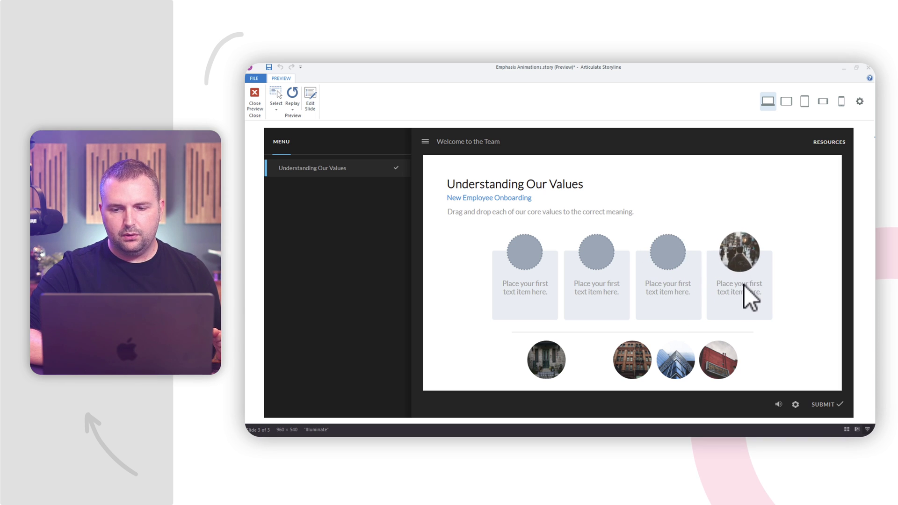
left_click_drag(740, 255, 529, 261)
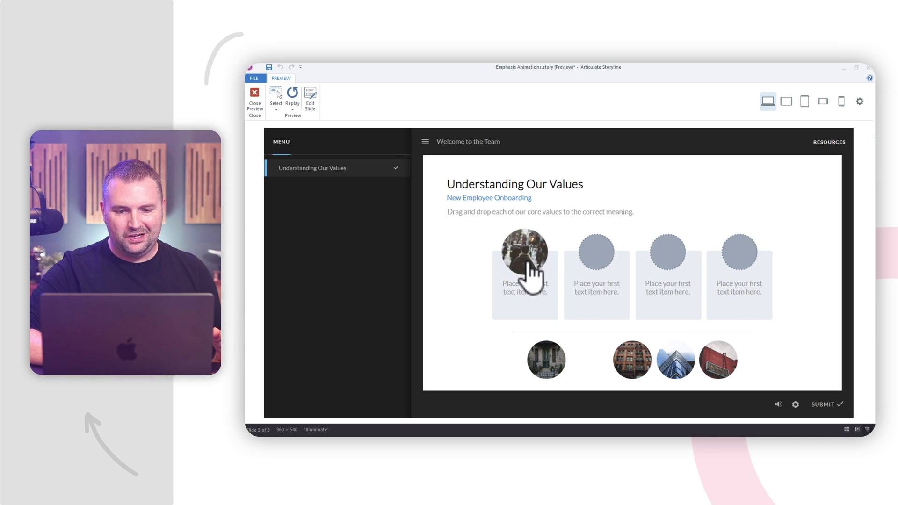
left_click_drag(553, 375, 595, 287)
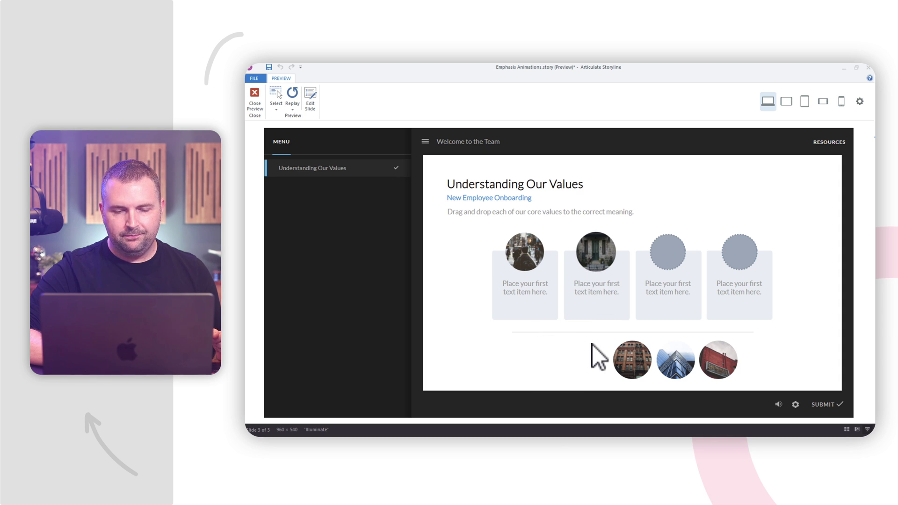